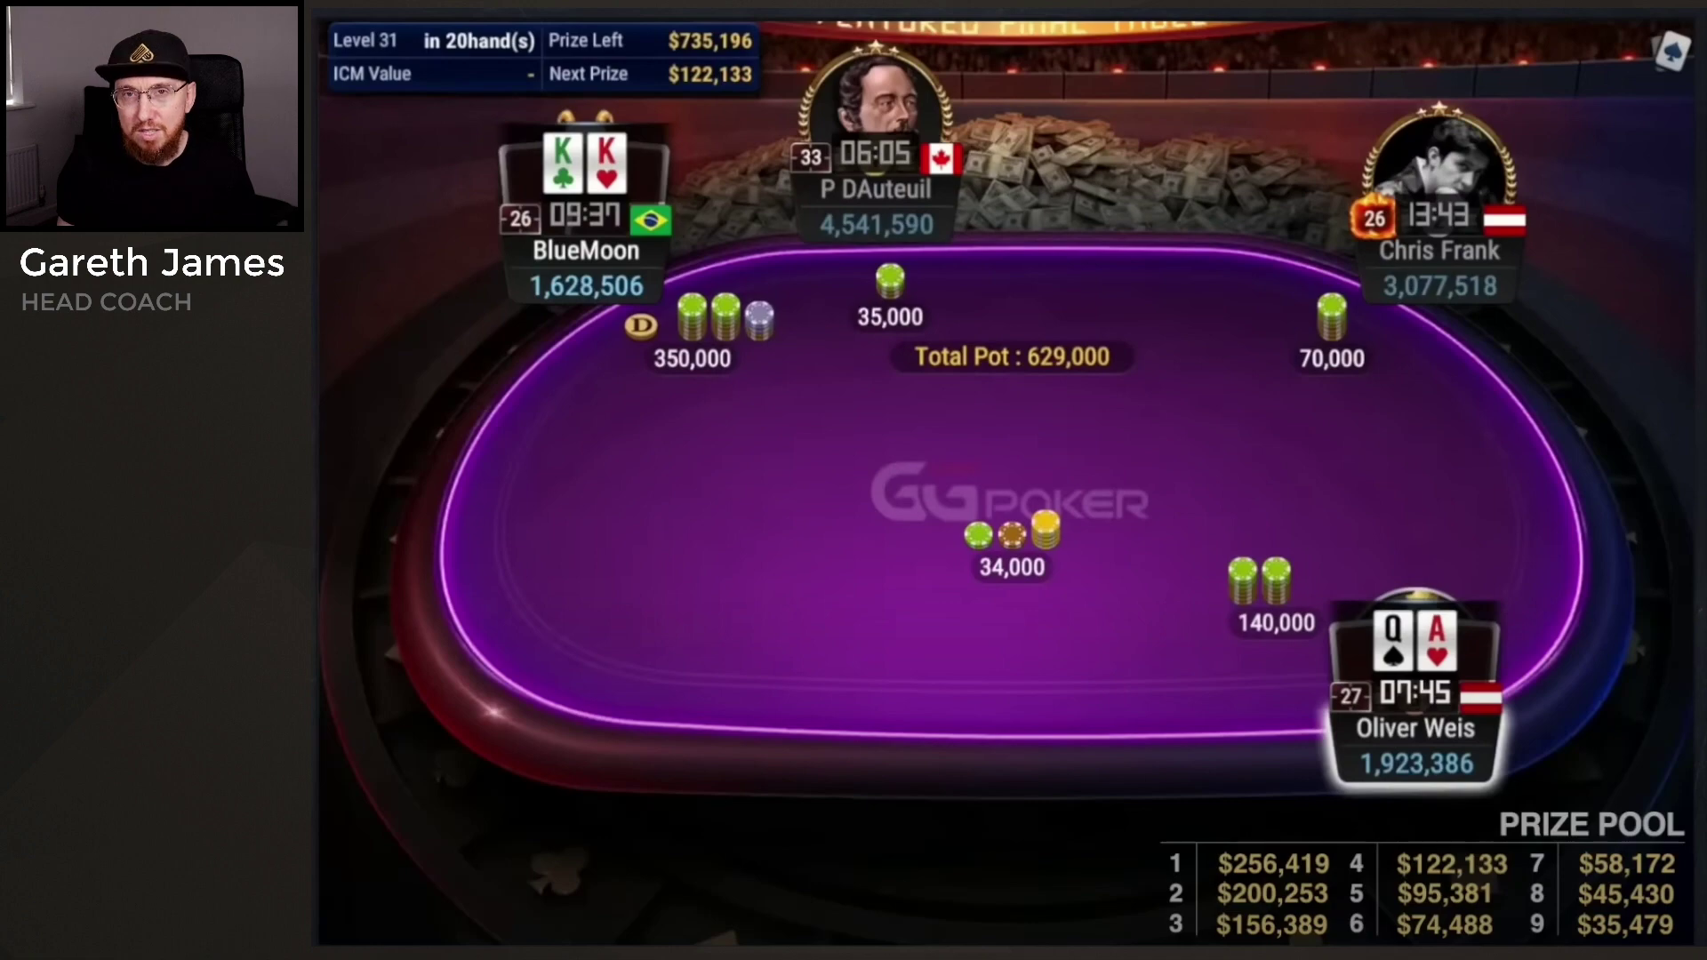
- Switch to HRC Beta and display BU's 5.00bb 3-bet range against CO's 2.00bb open
key(alt+Tab)
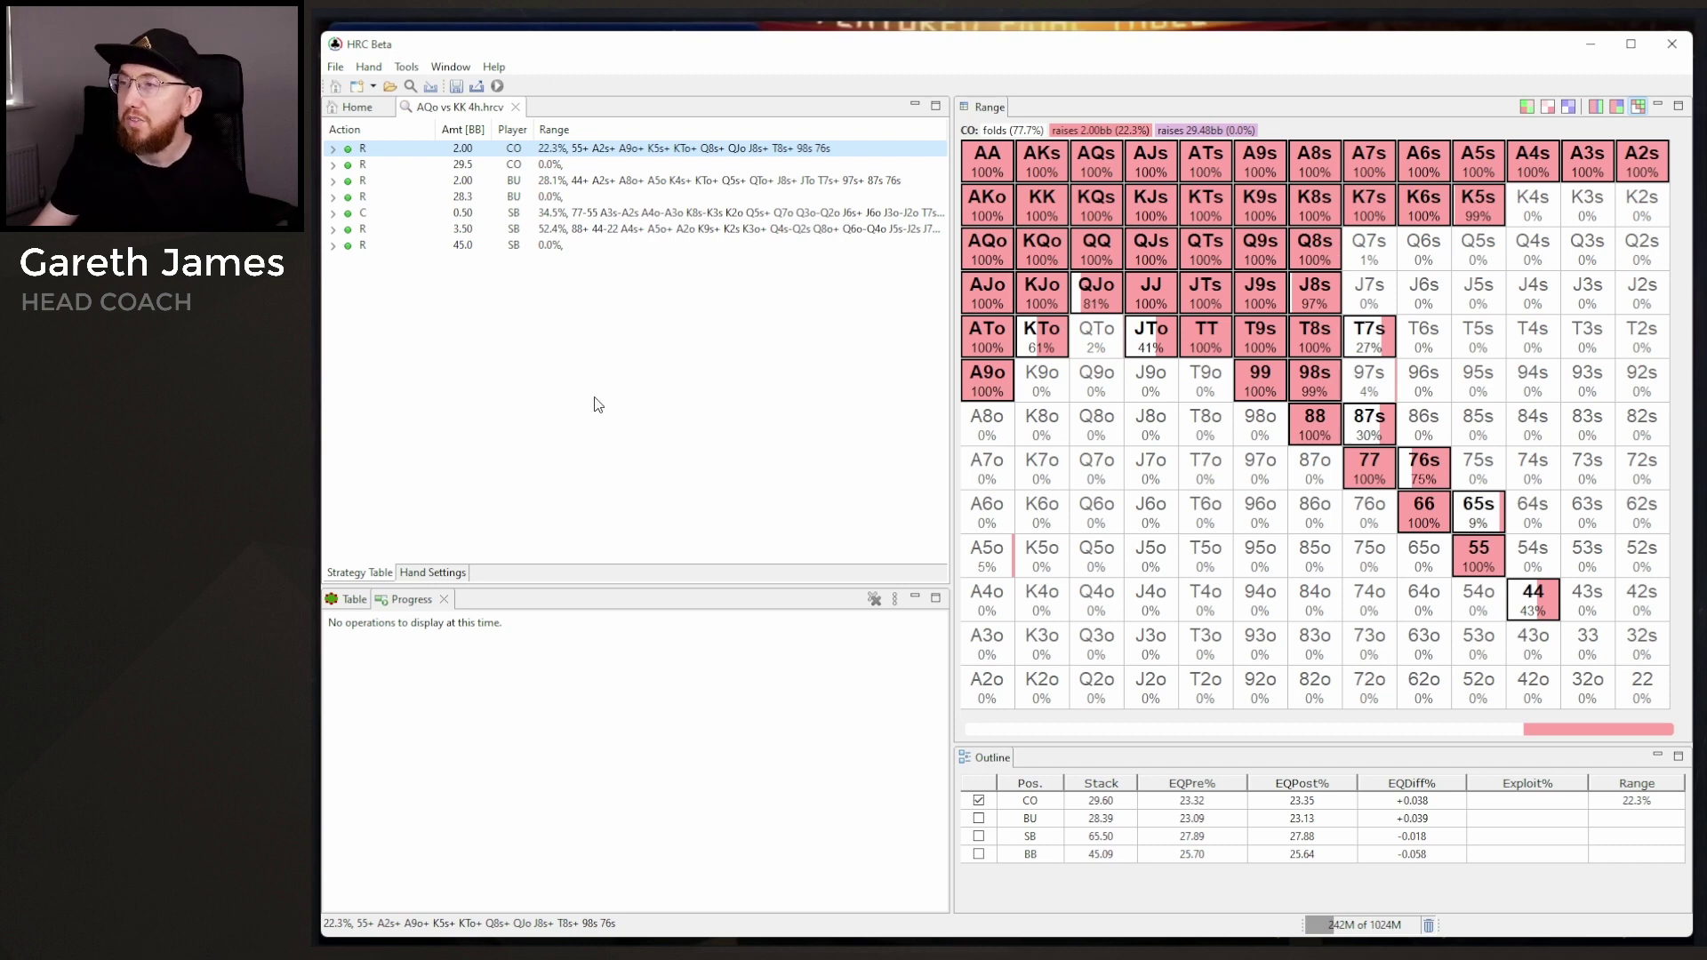
click(333, 148)
click(585, 181)
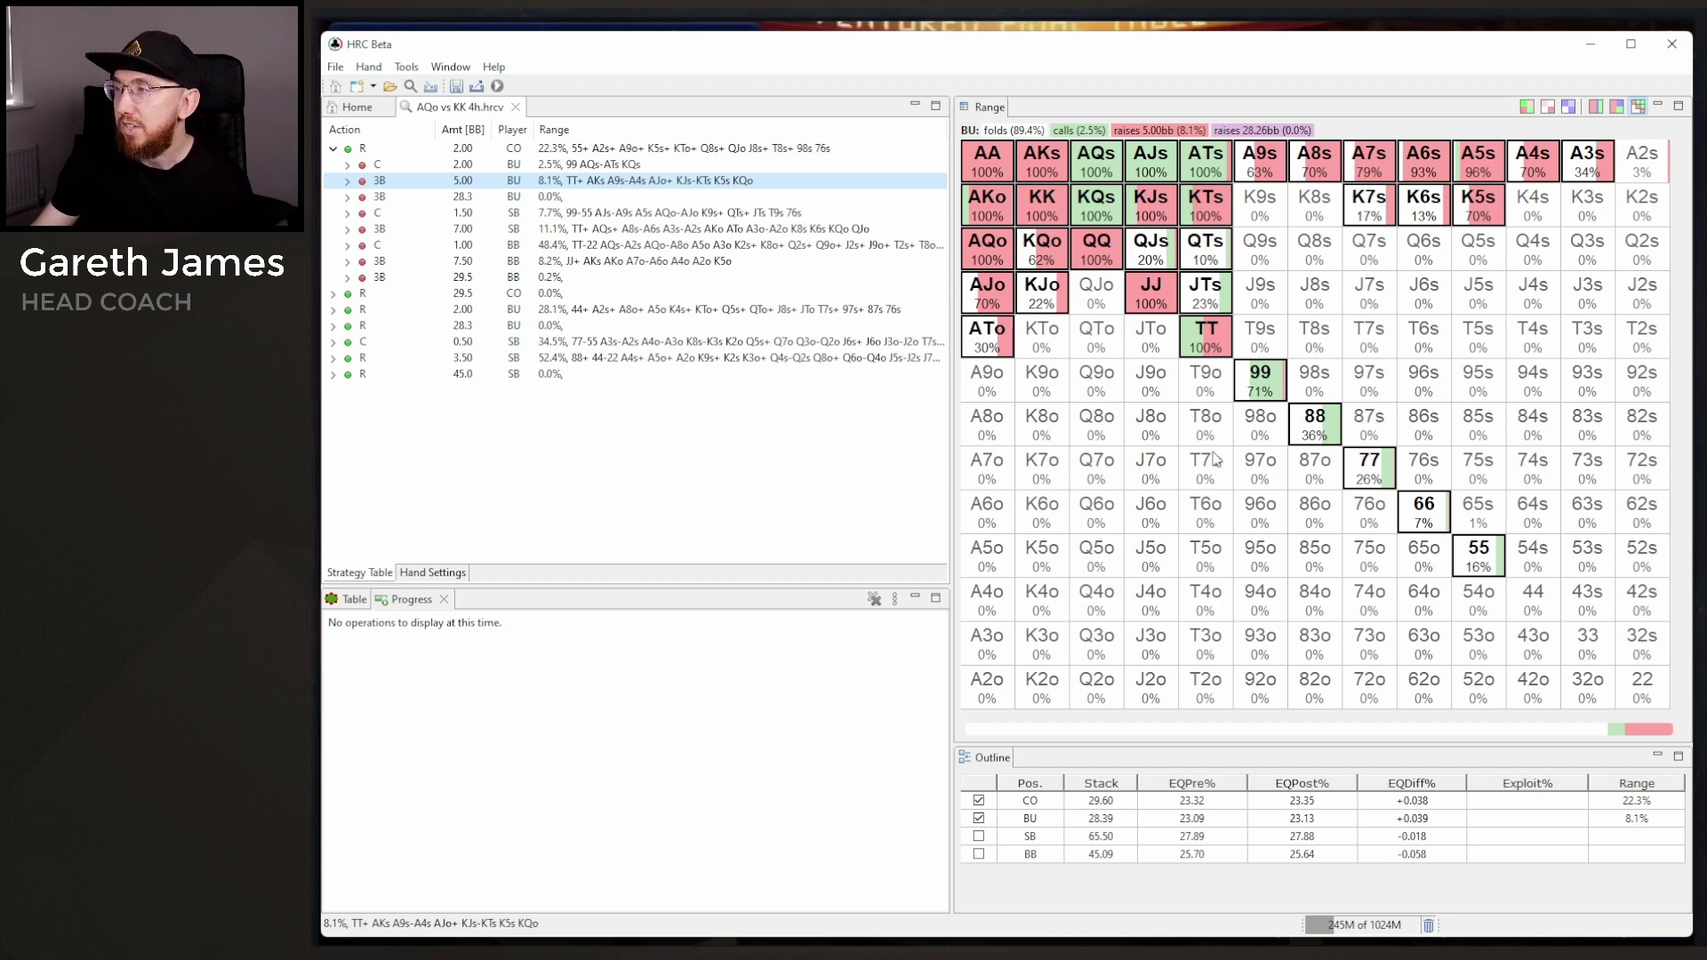
click(1432, 530)
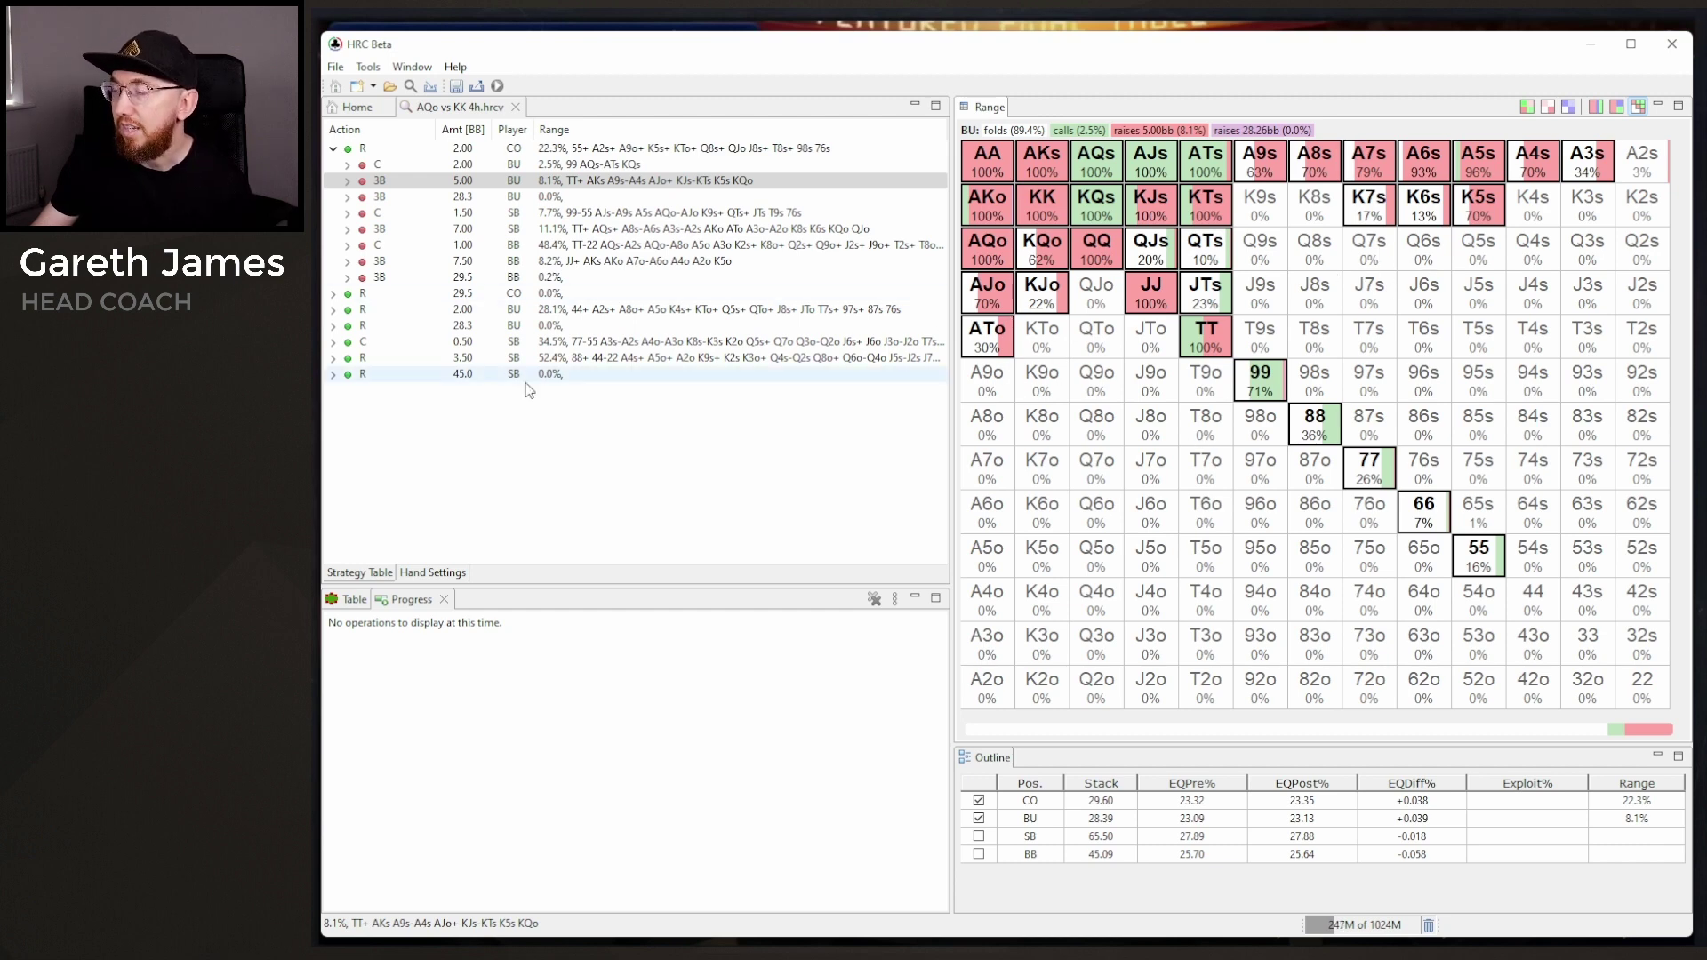
- Expand BU's 5.00bb 3-bet branch, display CO's calling response and inspect the strategy details for AQo
click(348, 180)
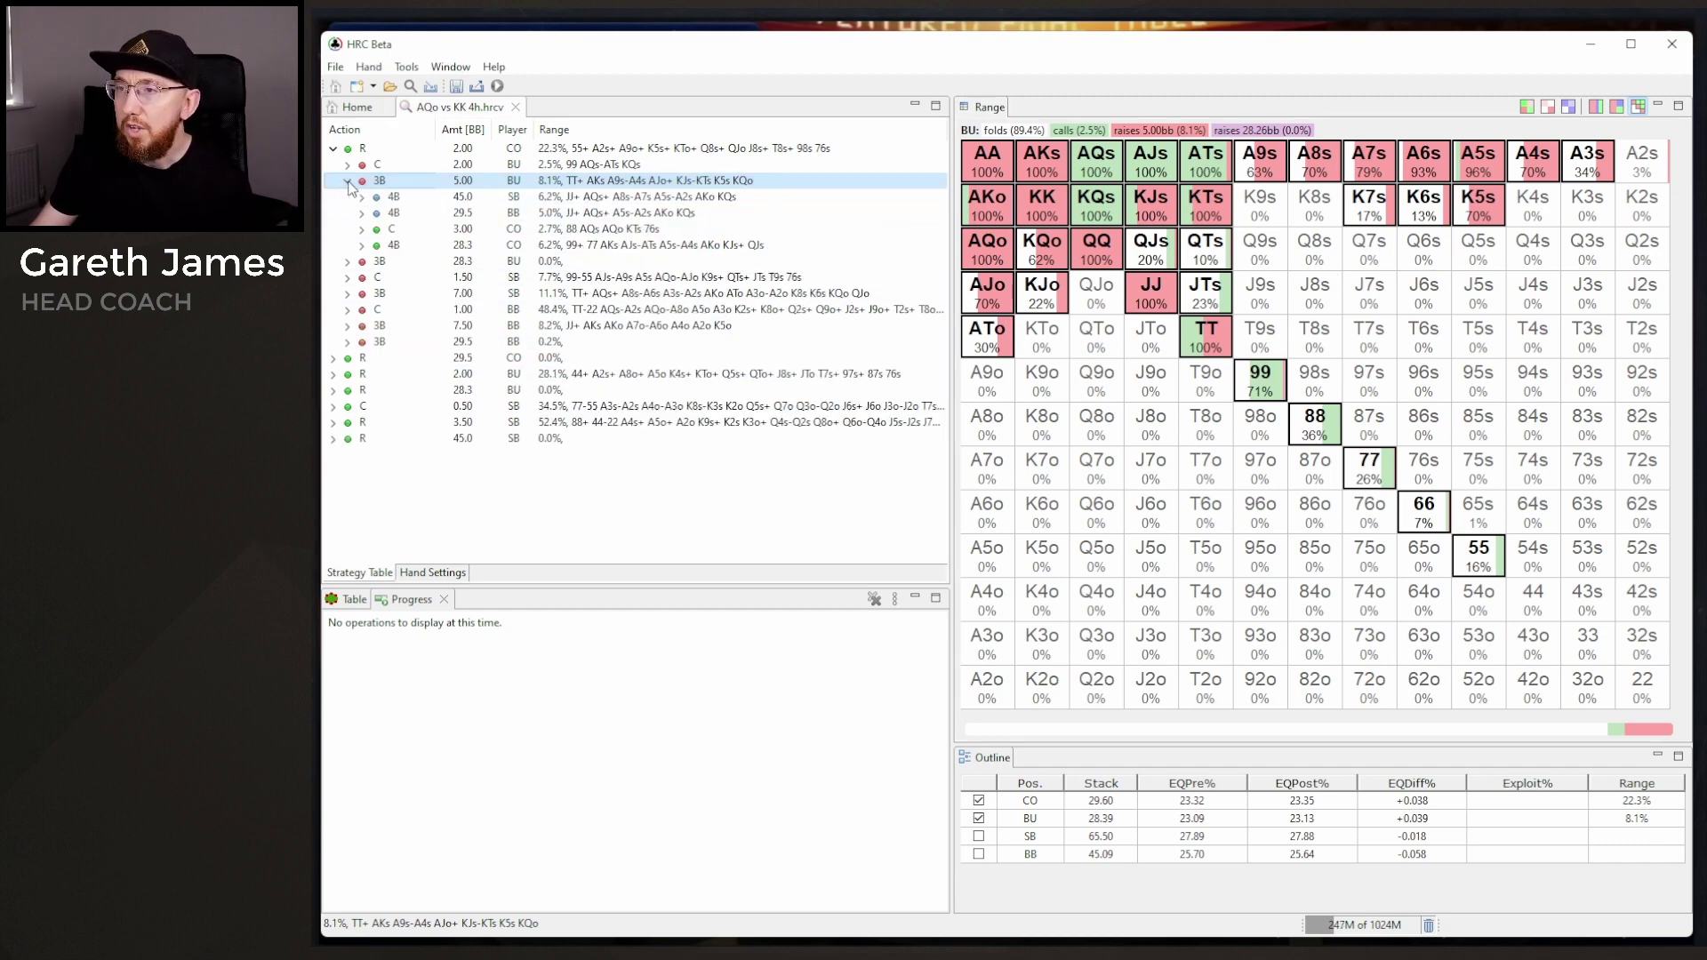
click(613, 228)
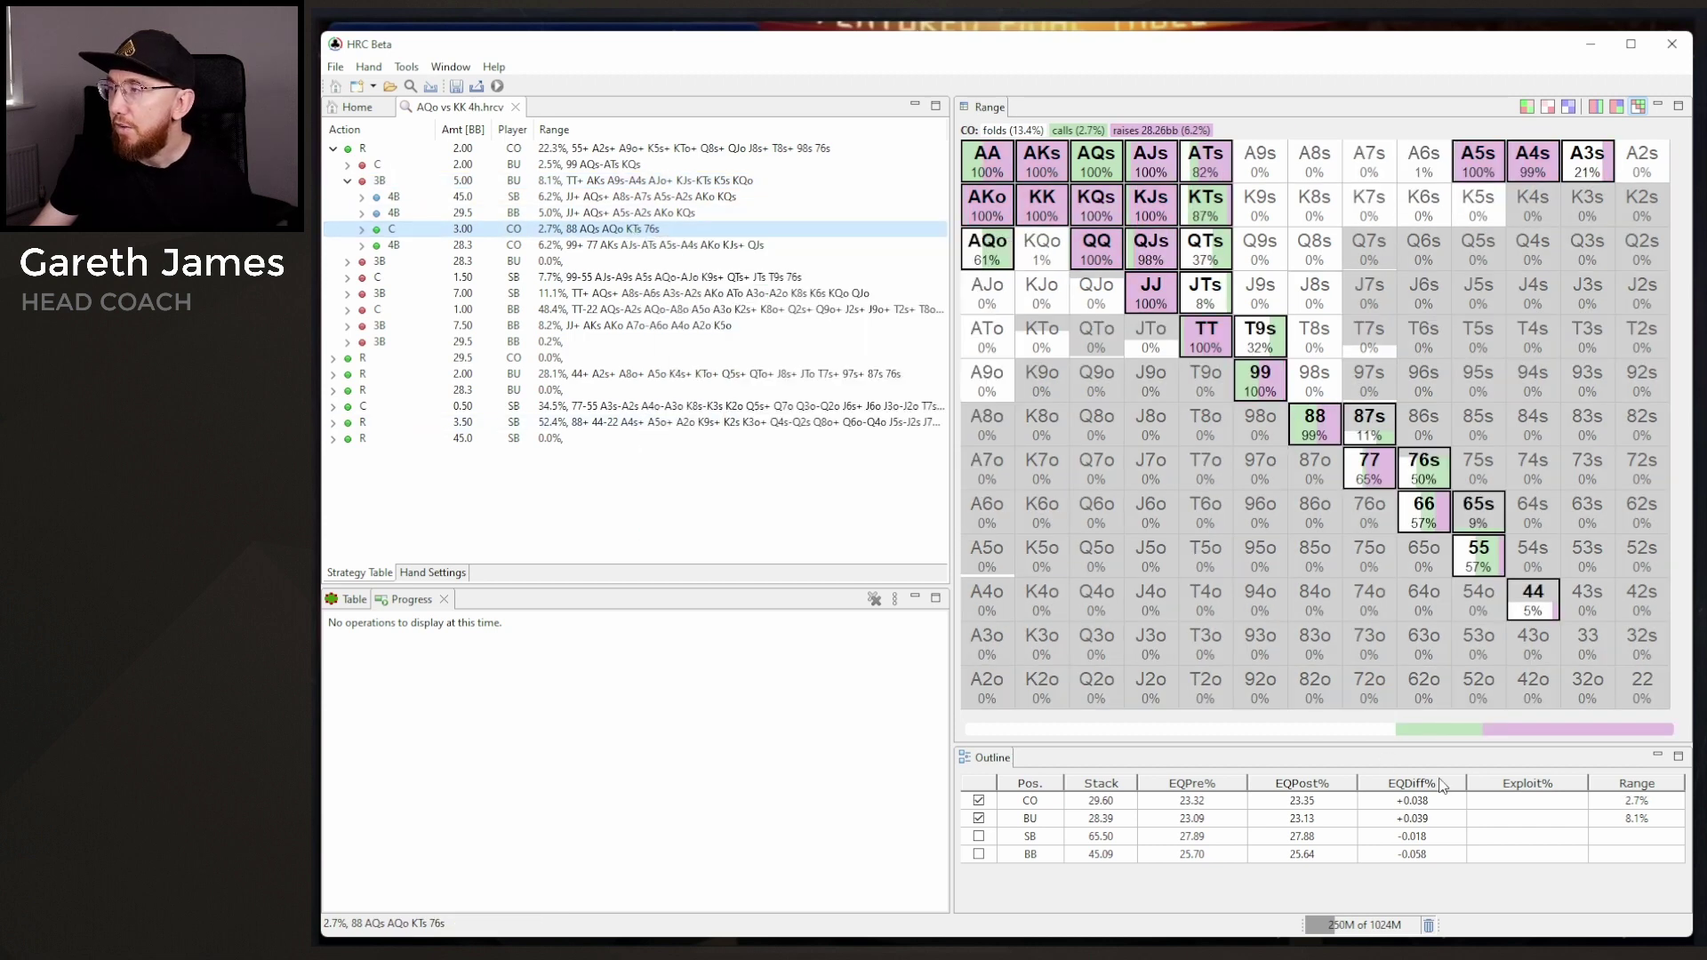
click(1375, 590)
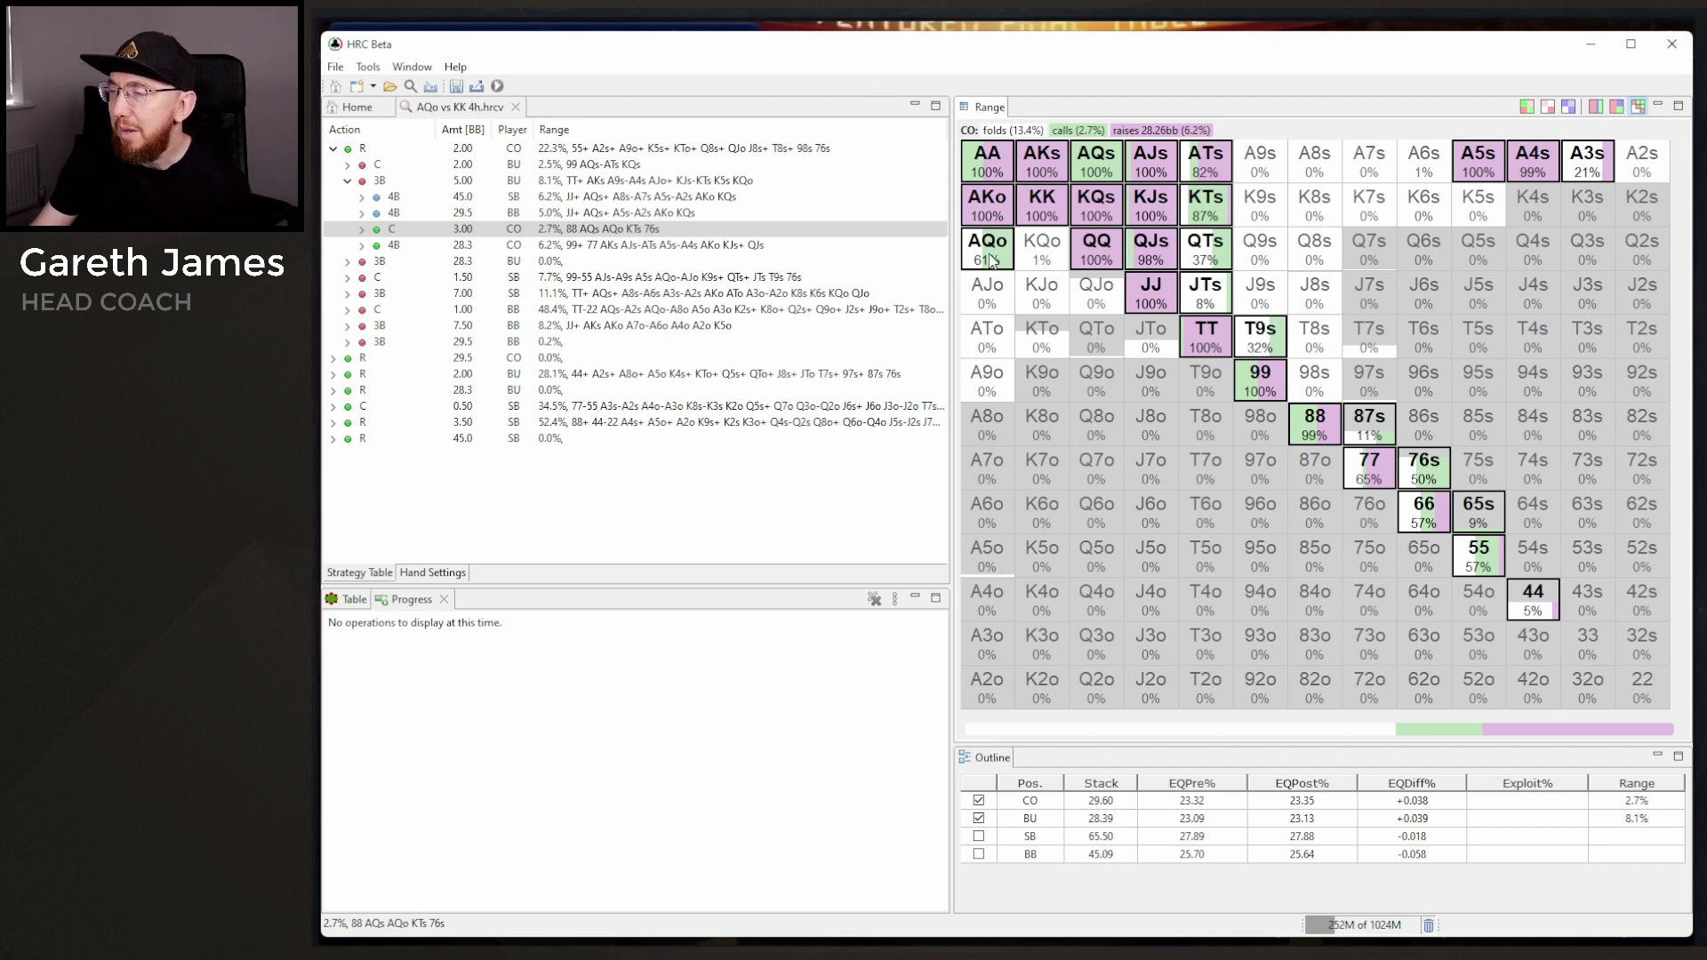
mouse_move(991, 256)
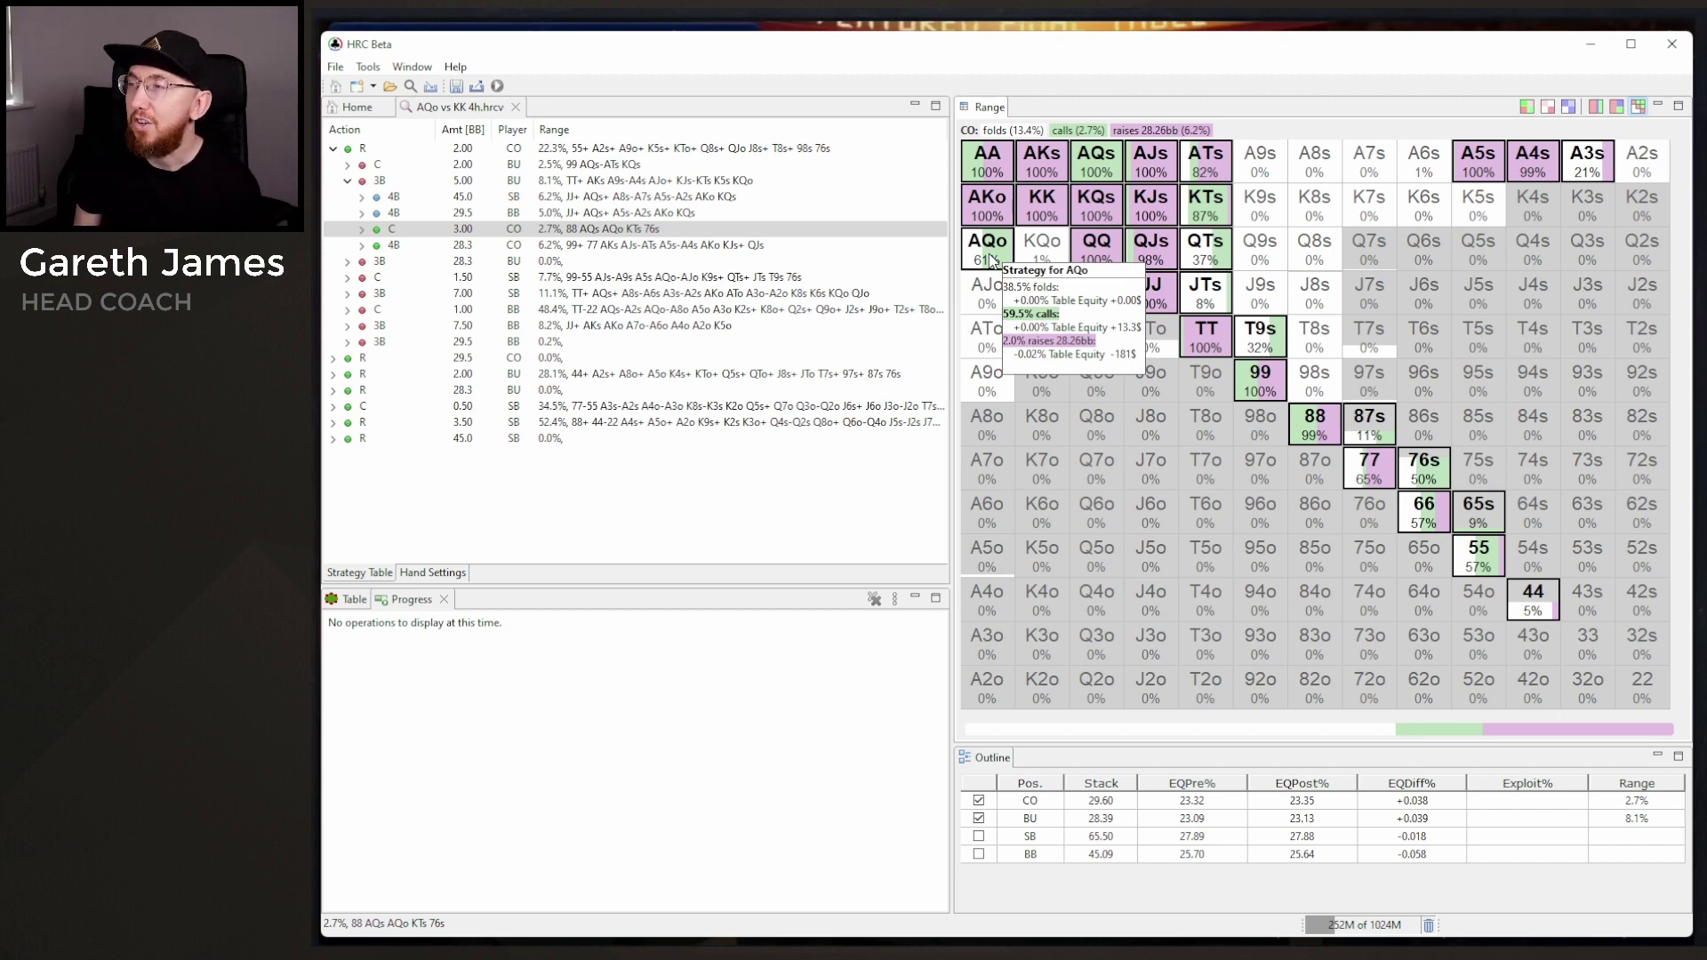
- Open BU's calling range against CO's 28.3bb 4-bet and inspect the strategy details for 97o and 99
click(547, 246)
click(362, 244)
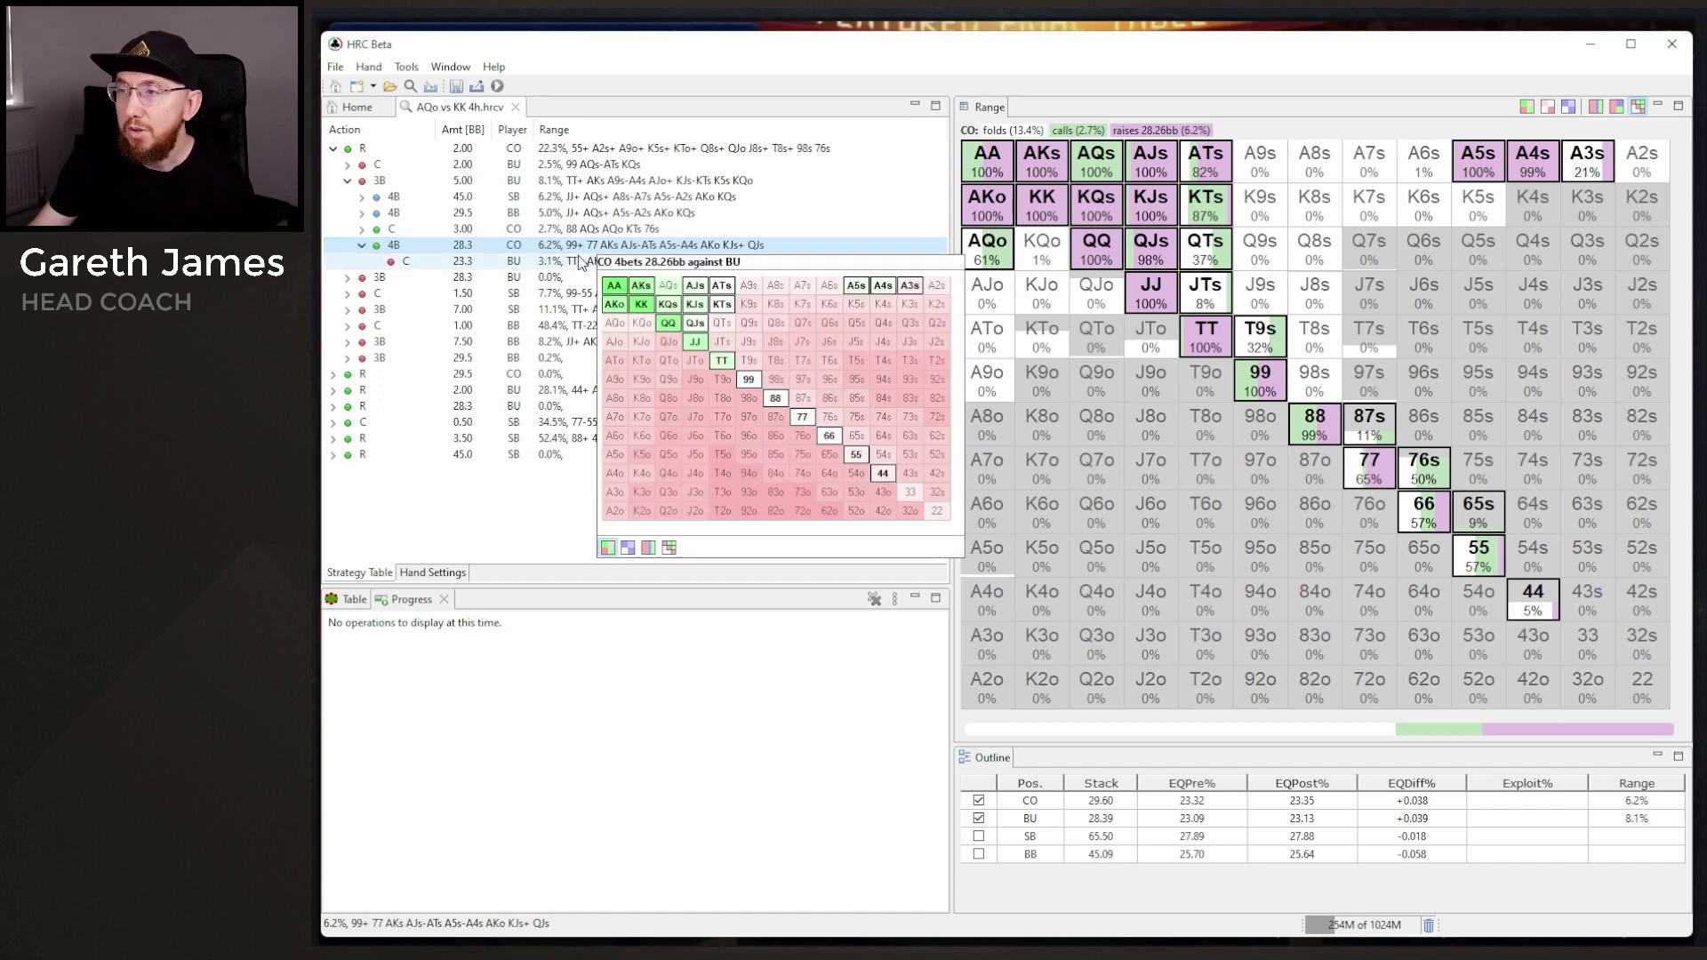
click(580, 262)
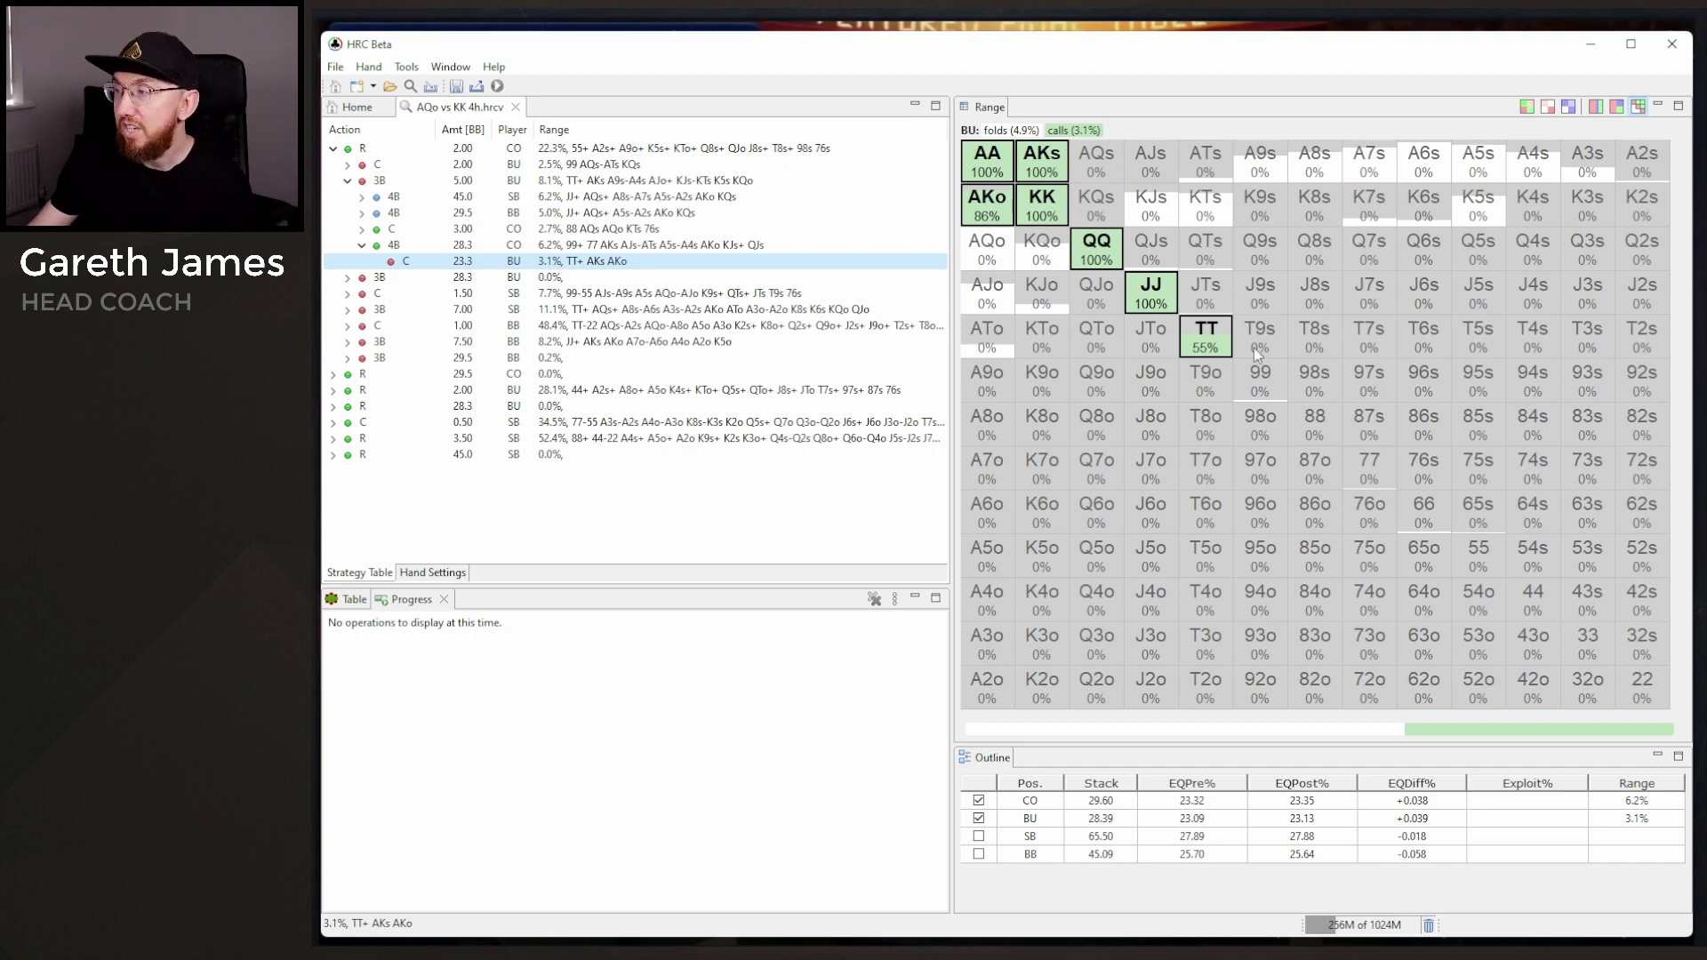
mouse_move(1294, 414)
click(1175, 389)
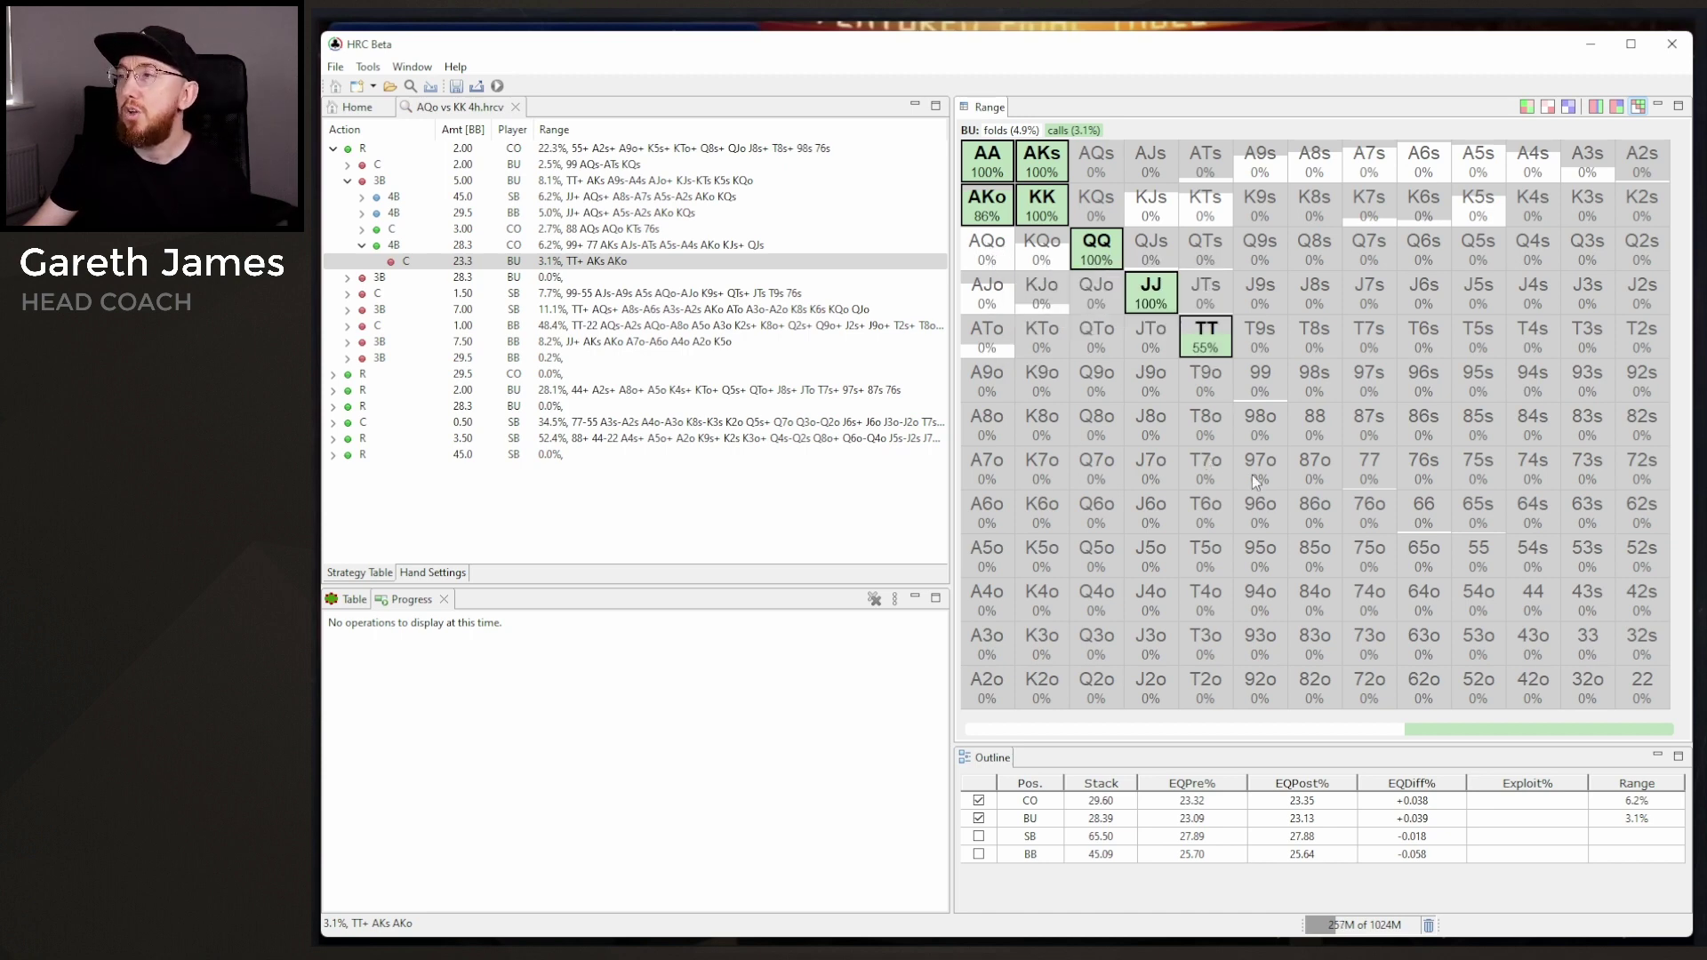
mouse_move(1244, 473)
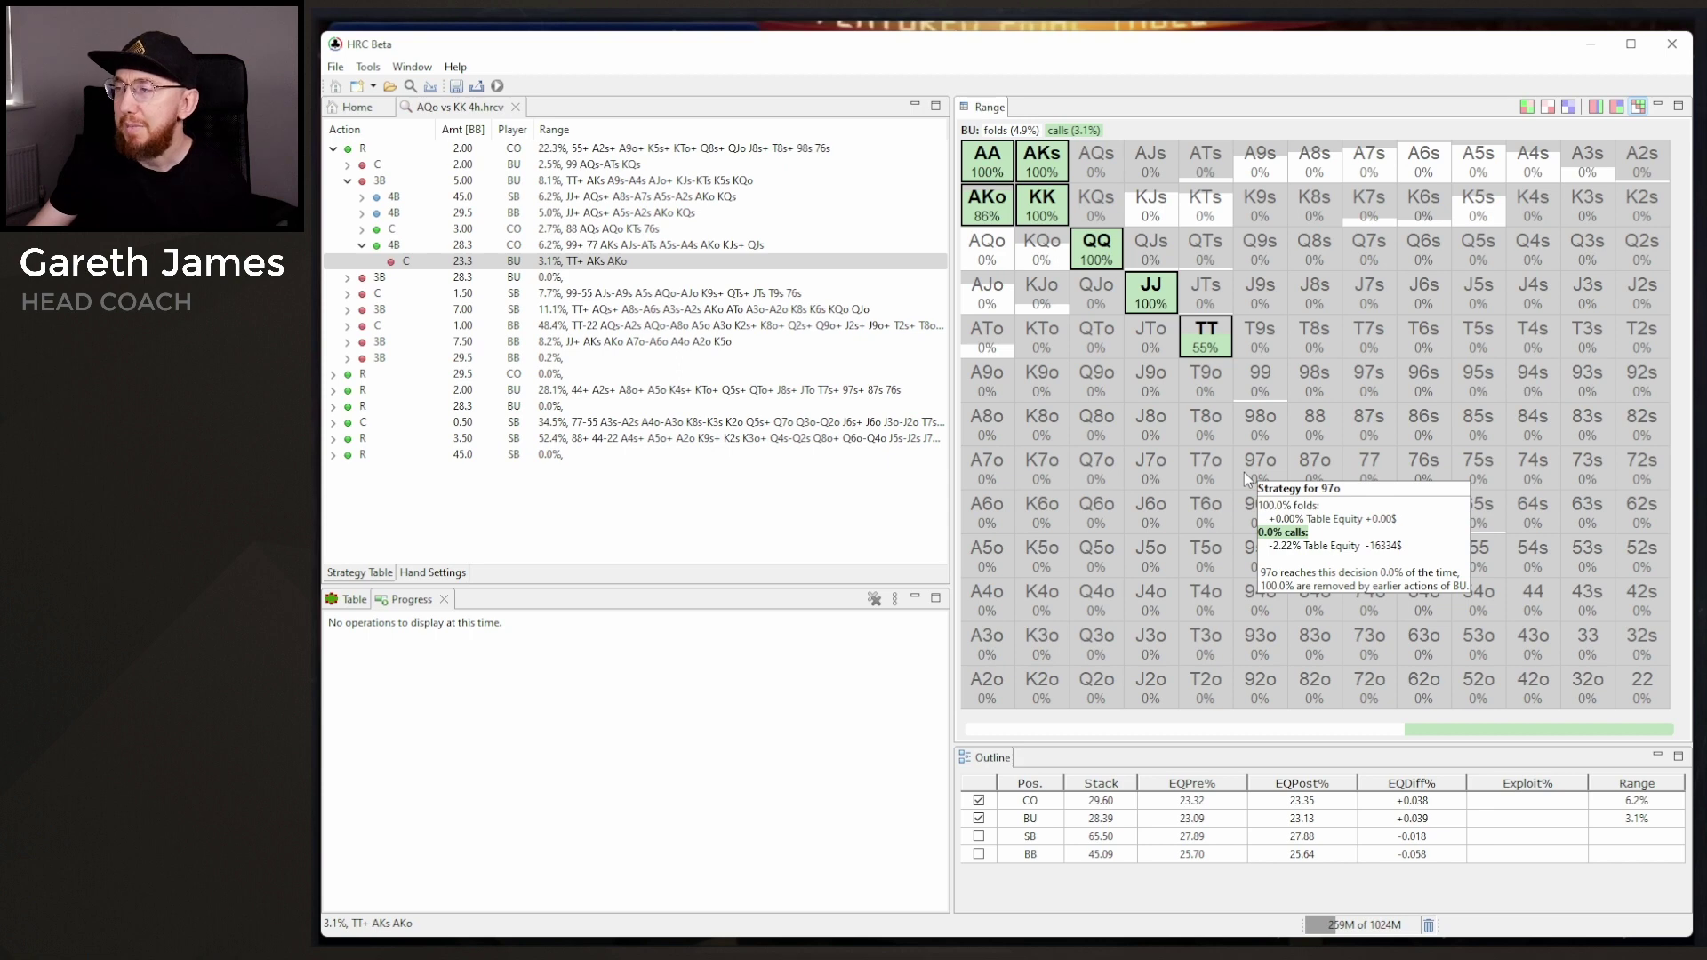
mouse_move(1176, 364)
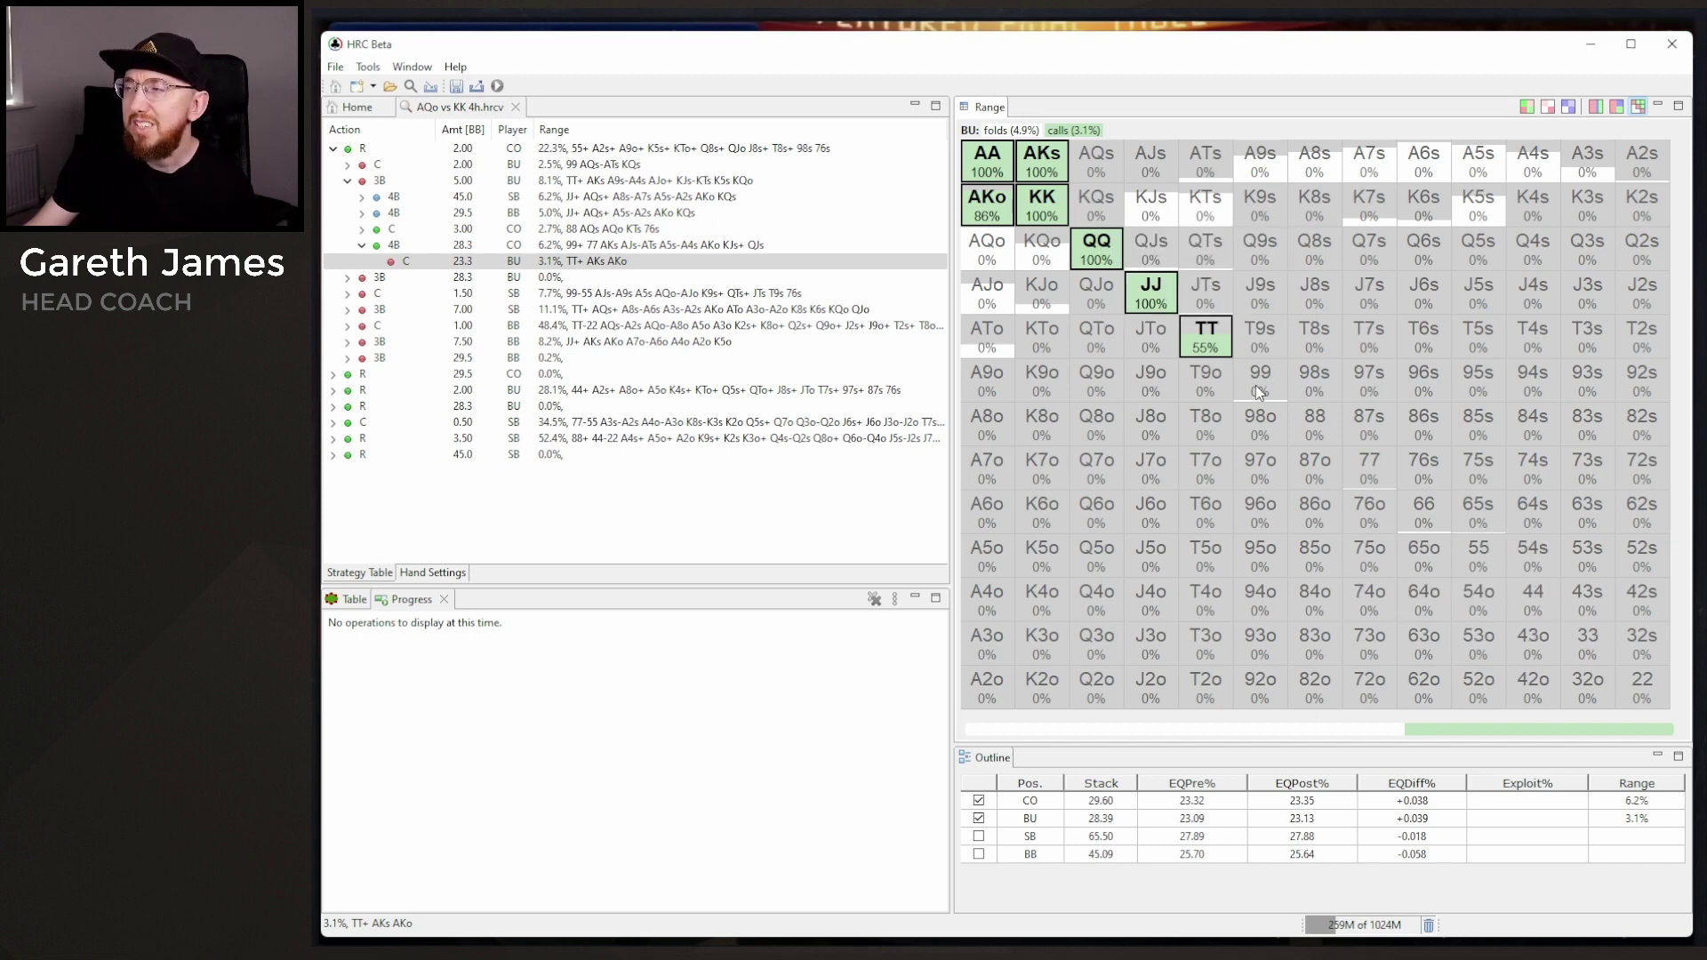
mouse_move(1255, 388)
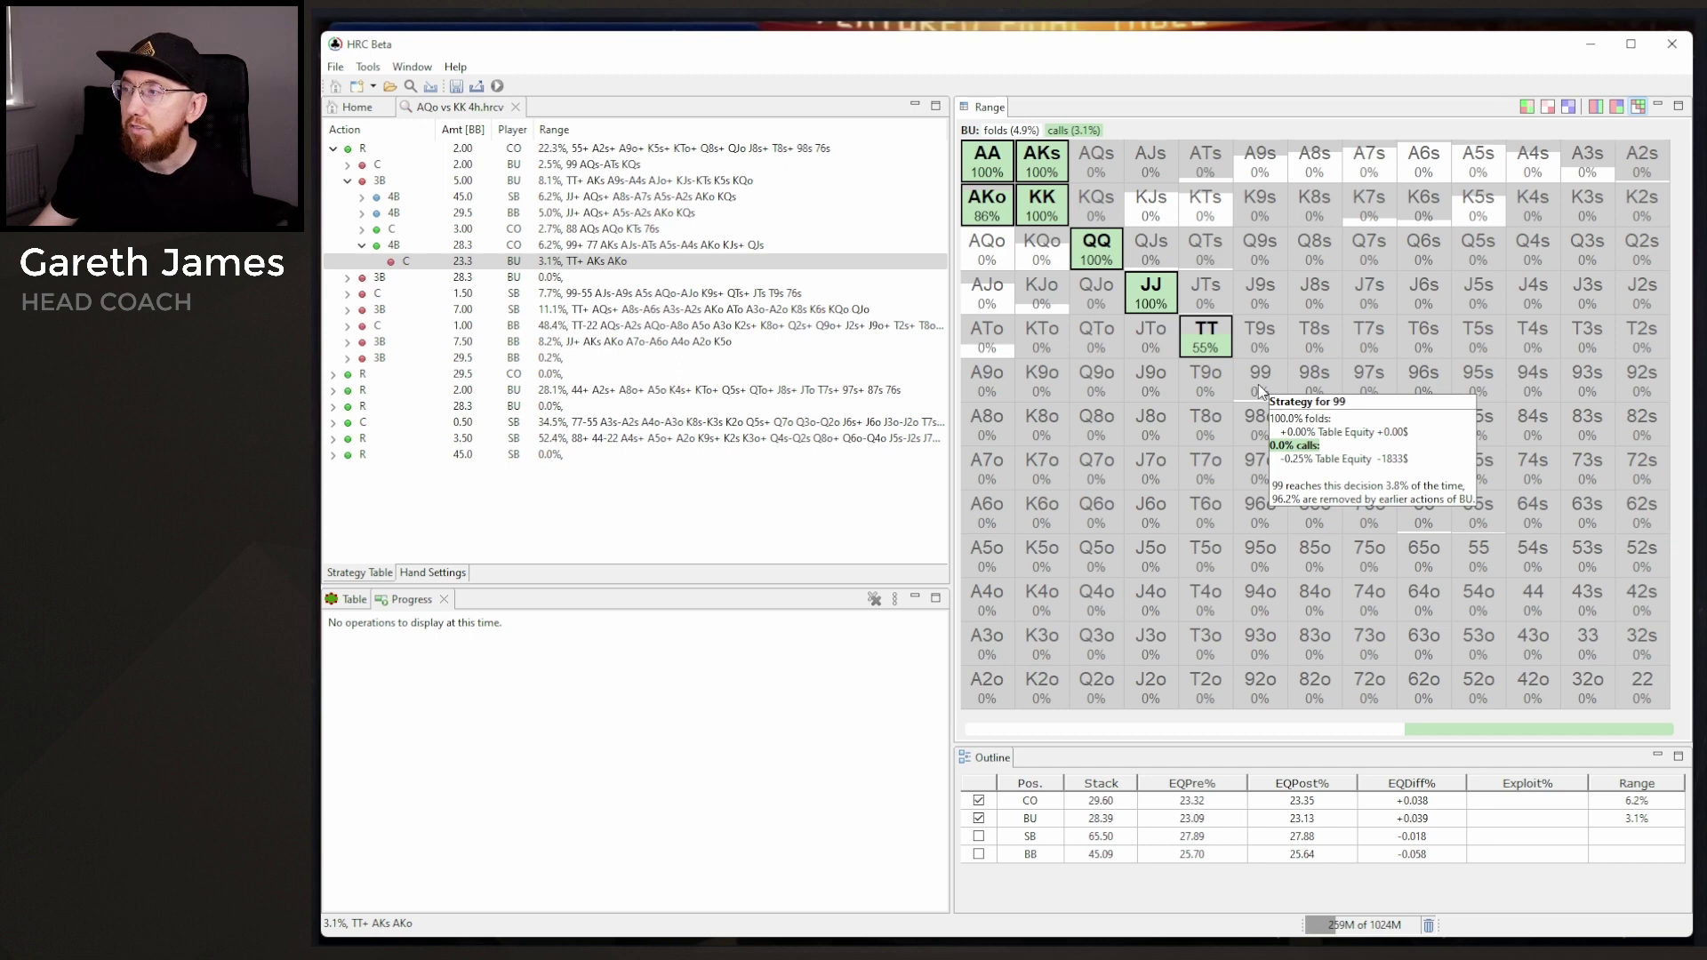
- Review CO's 28.3bb 4-bet range, return to BU's calling range and inspect the AQo strategy there
key(Up)
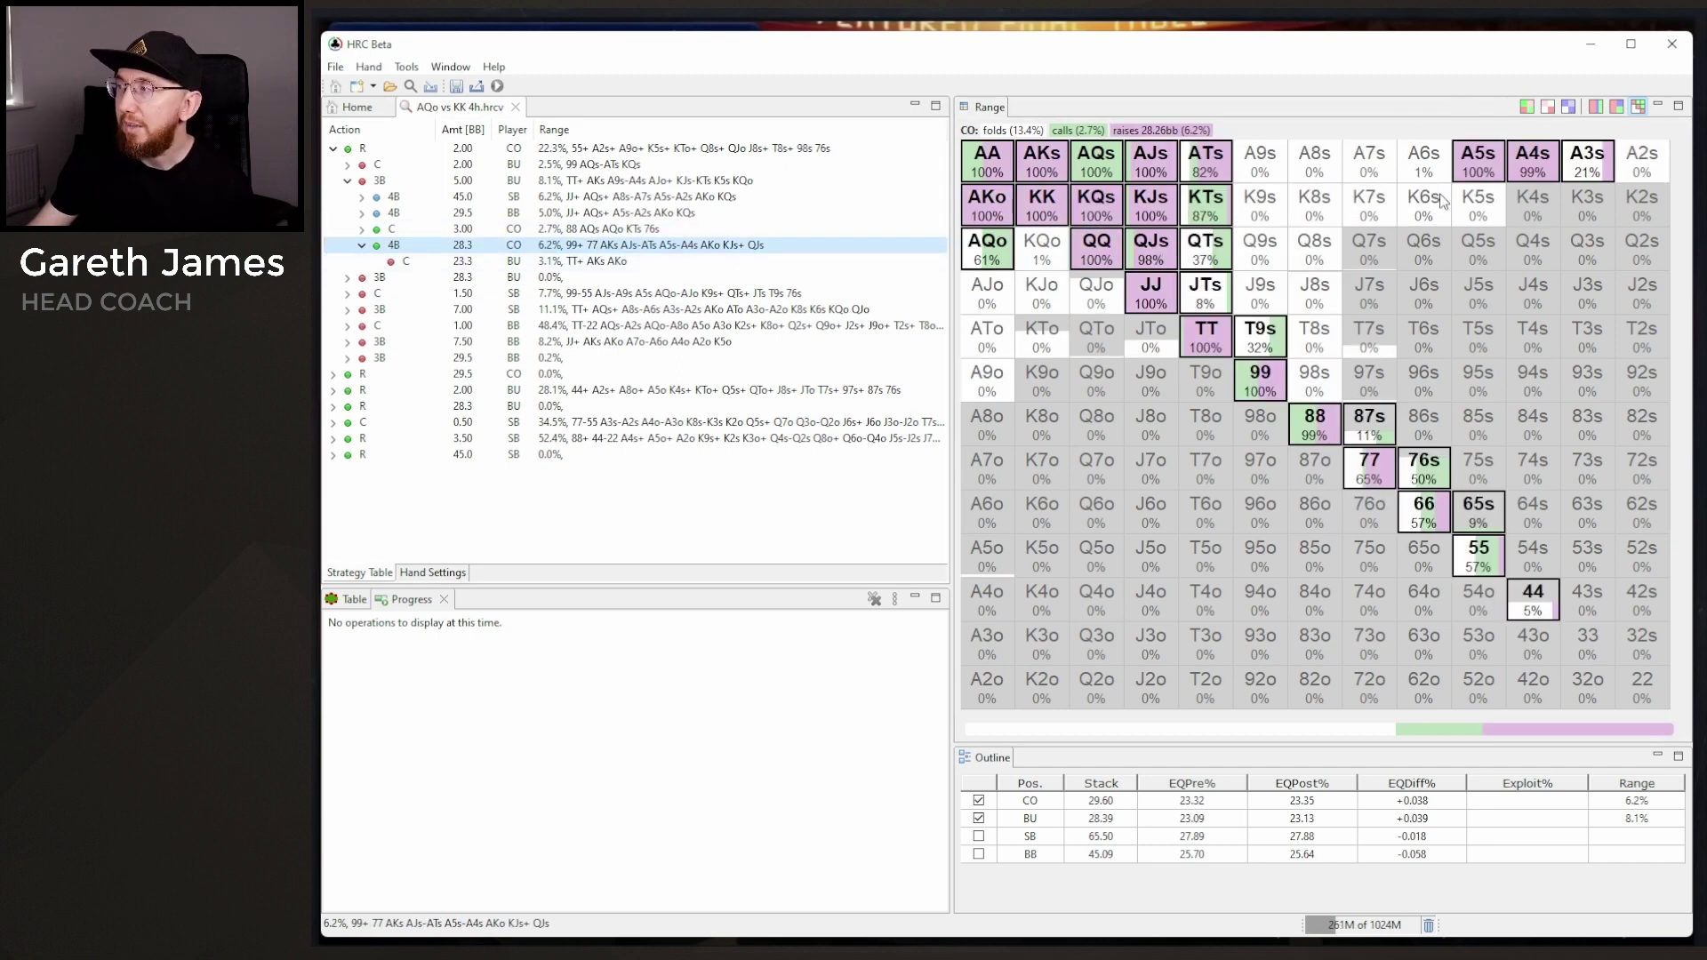
click(1526, 160)
click(495, 260)
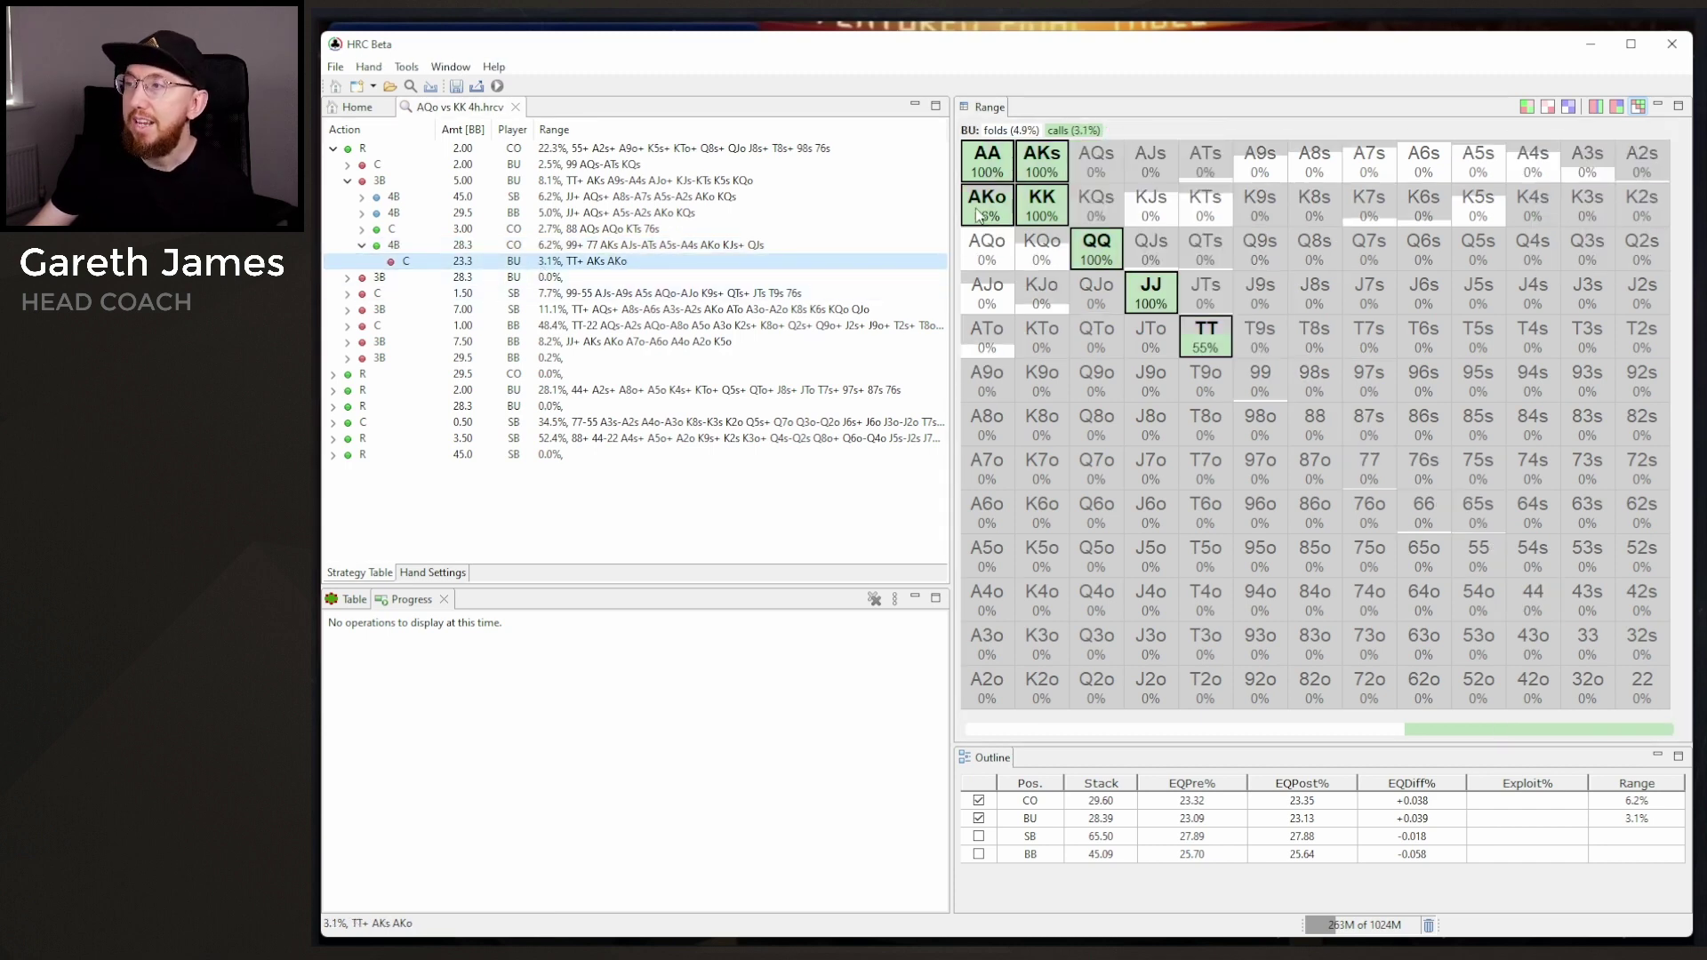
click(1032, 166)
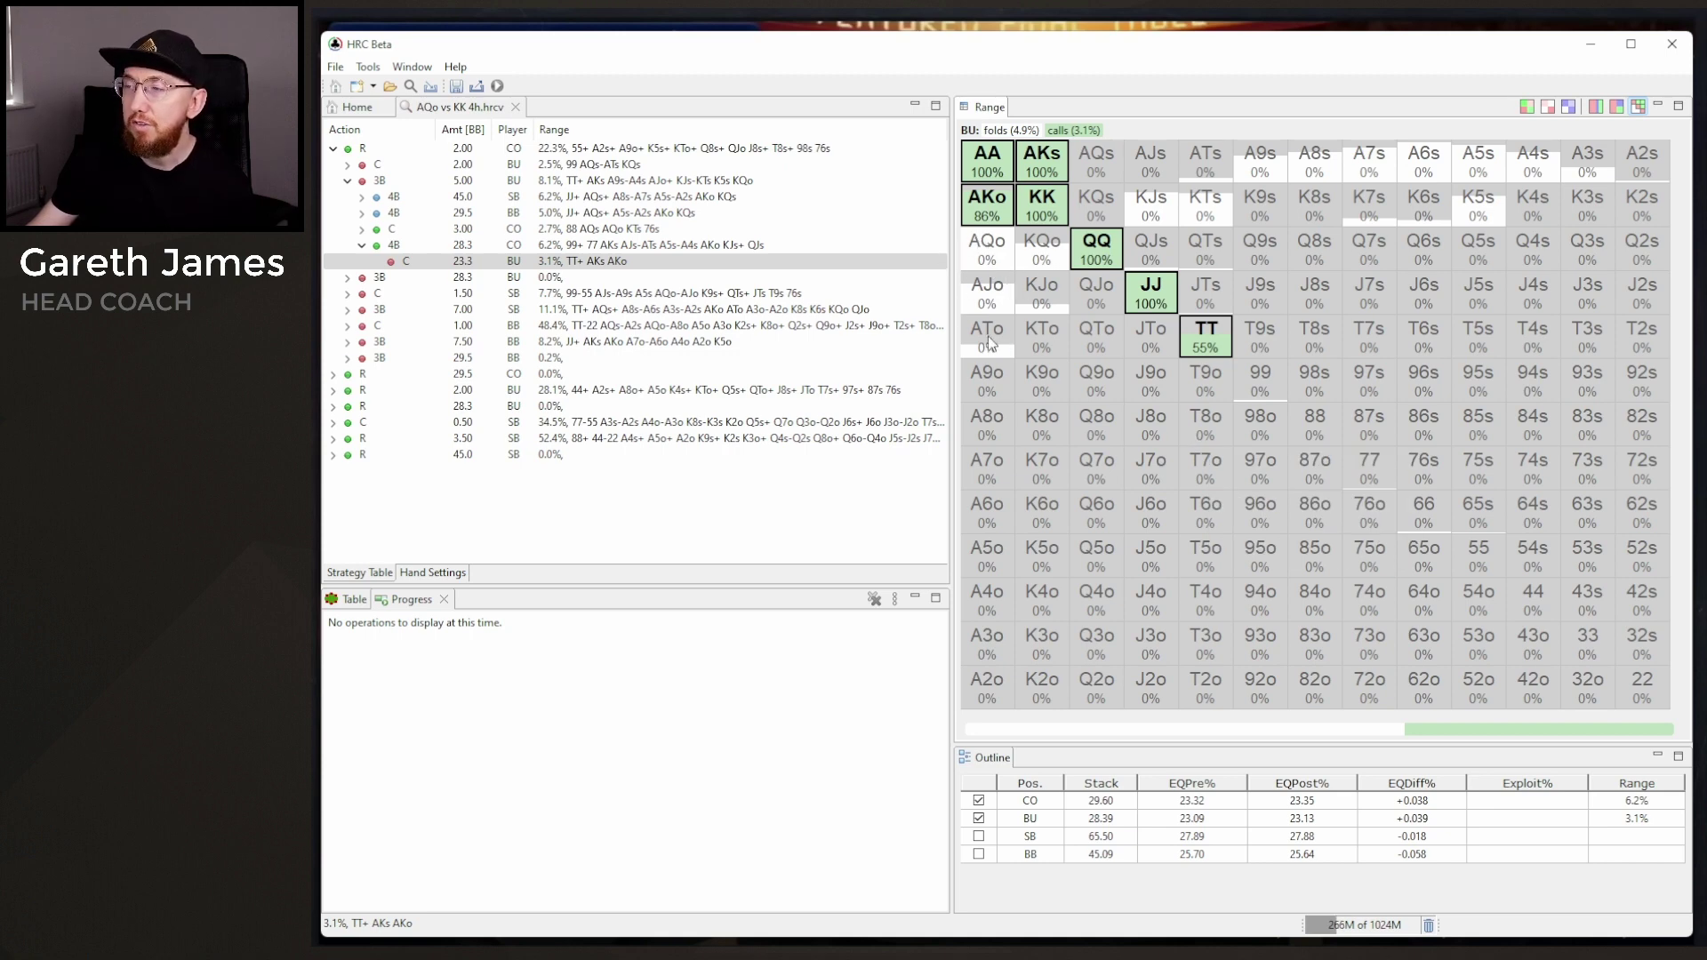
mouse_move(989, 343)
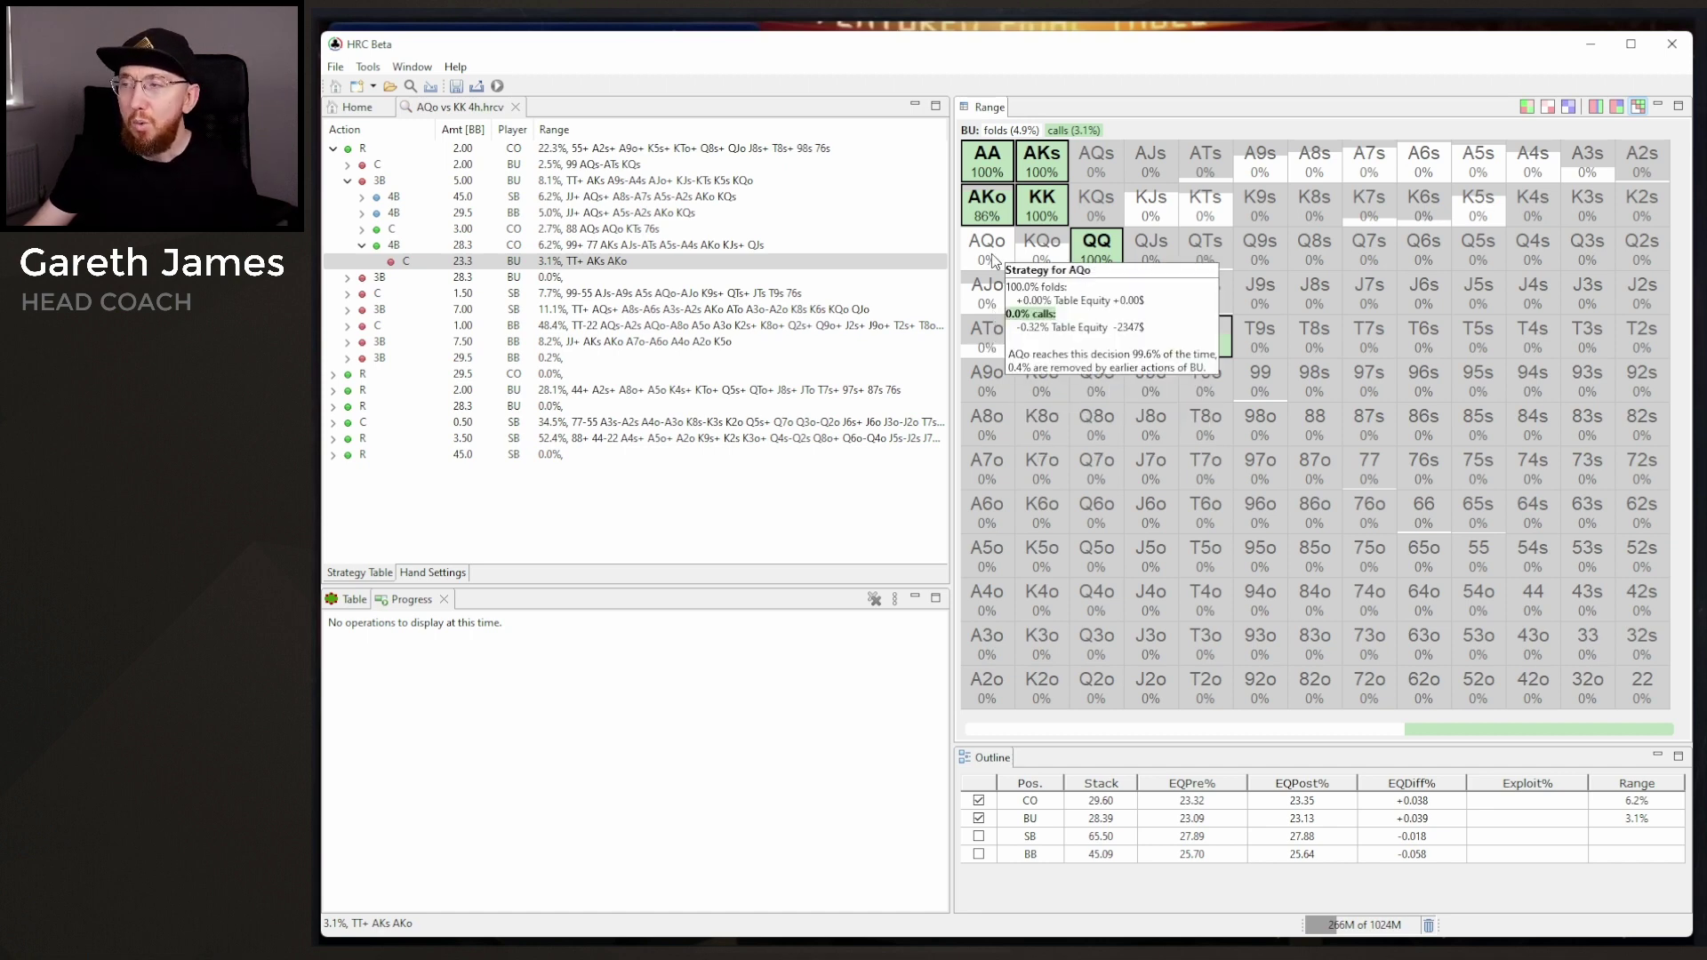
mouse_move(1001, 416)
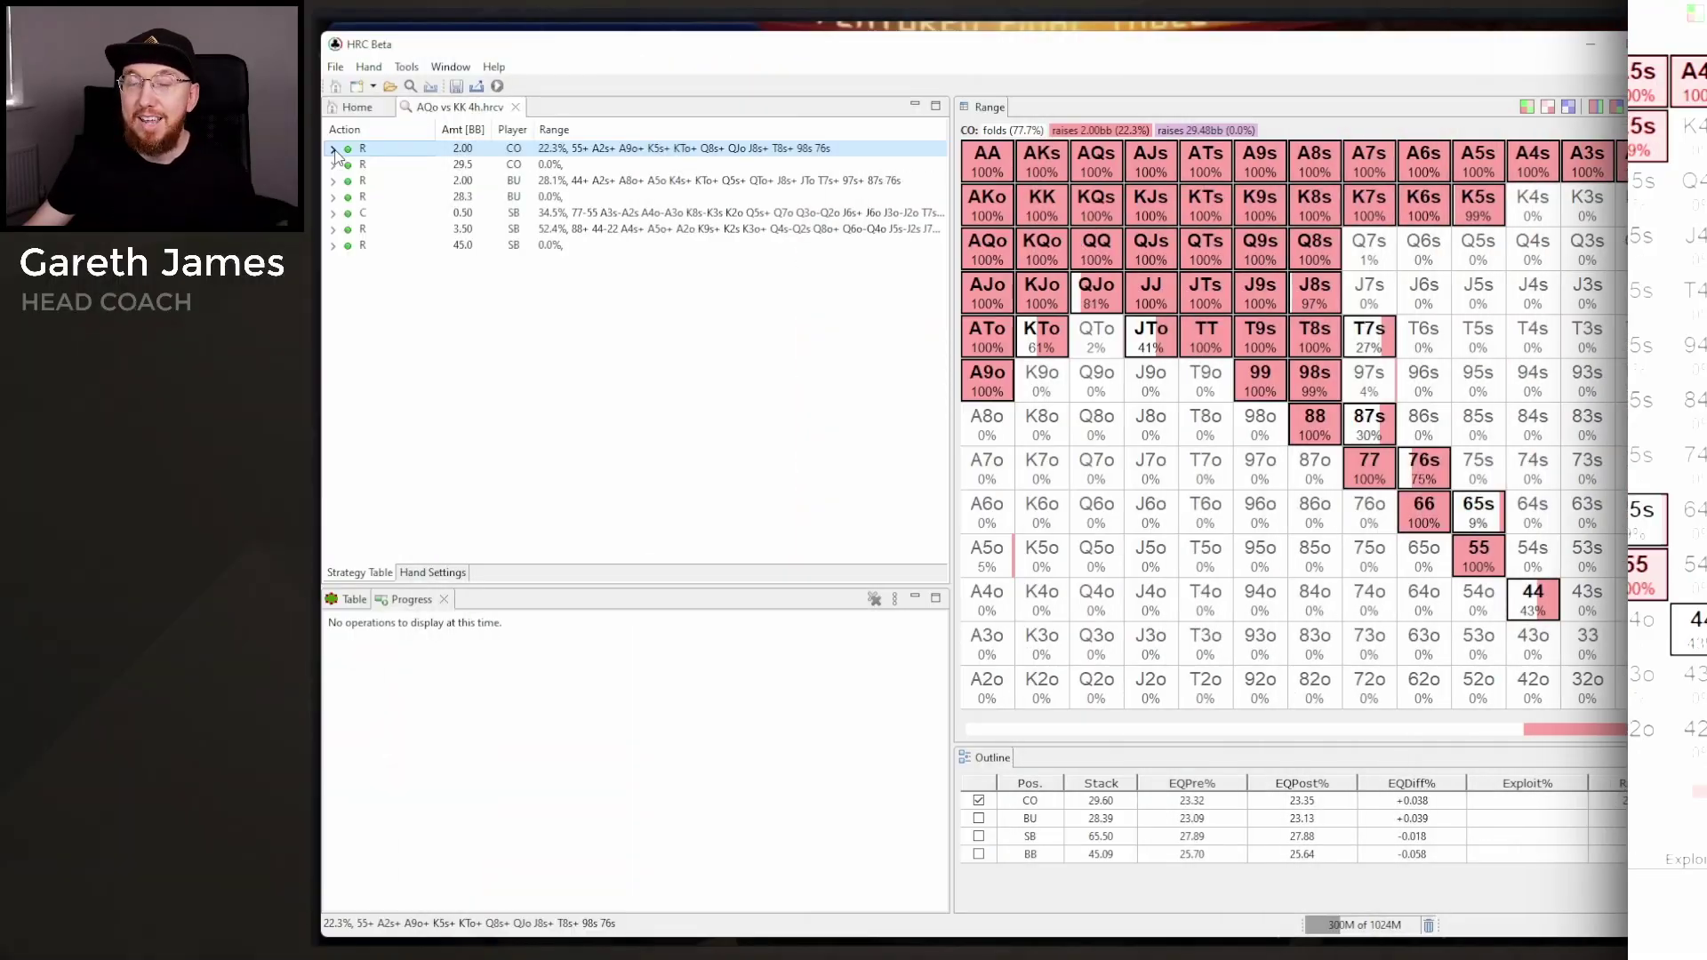
- Expand CO's 2.00bb open and BB's 7.50bb 3-bet, display CO's calling response and inspect AQo
click(333, 148)
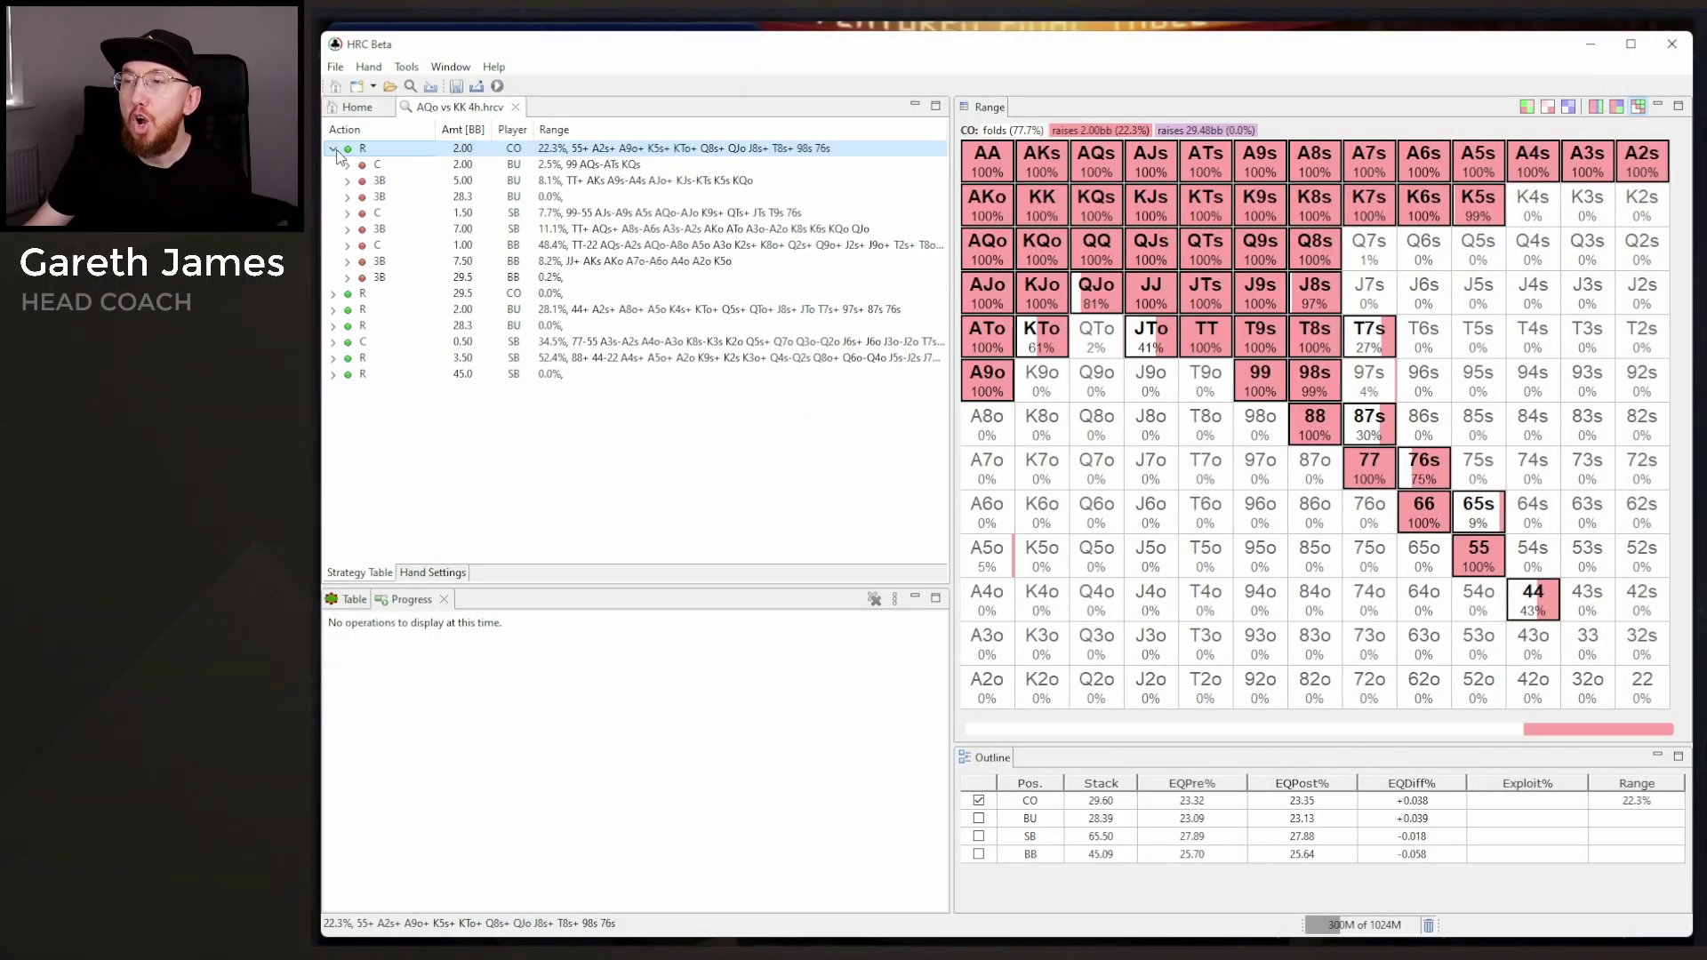
click(558, 262)
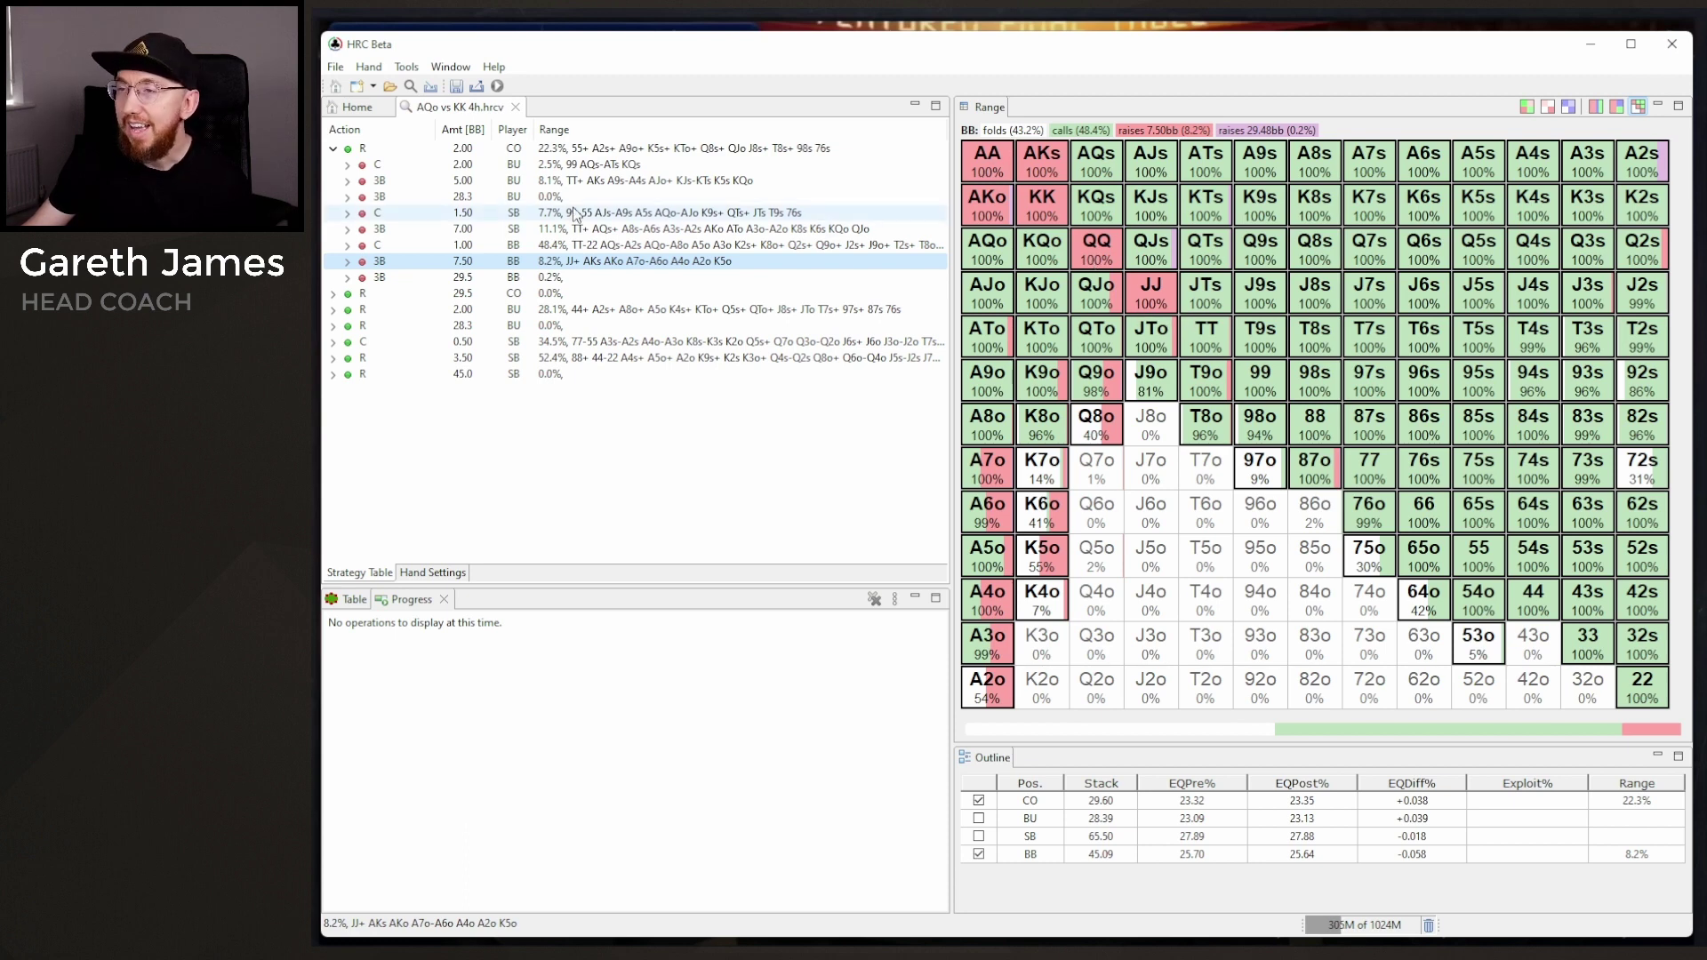
click(347, 262)
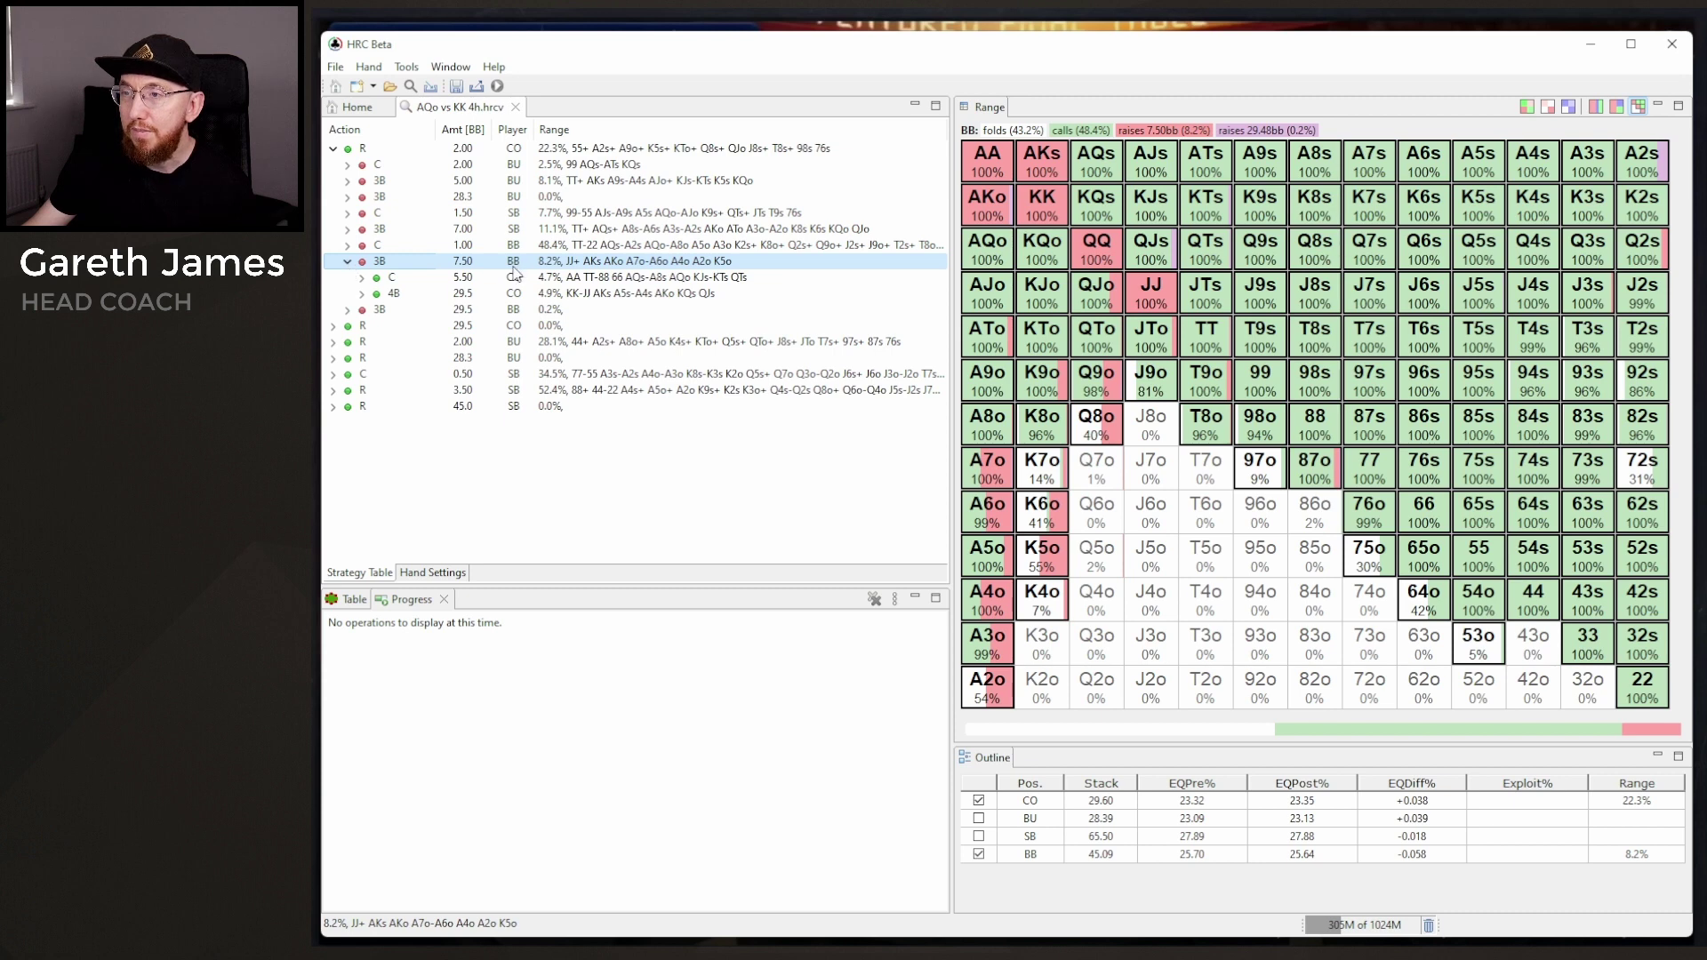
click(540, 275)
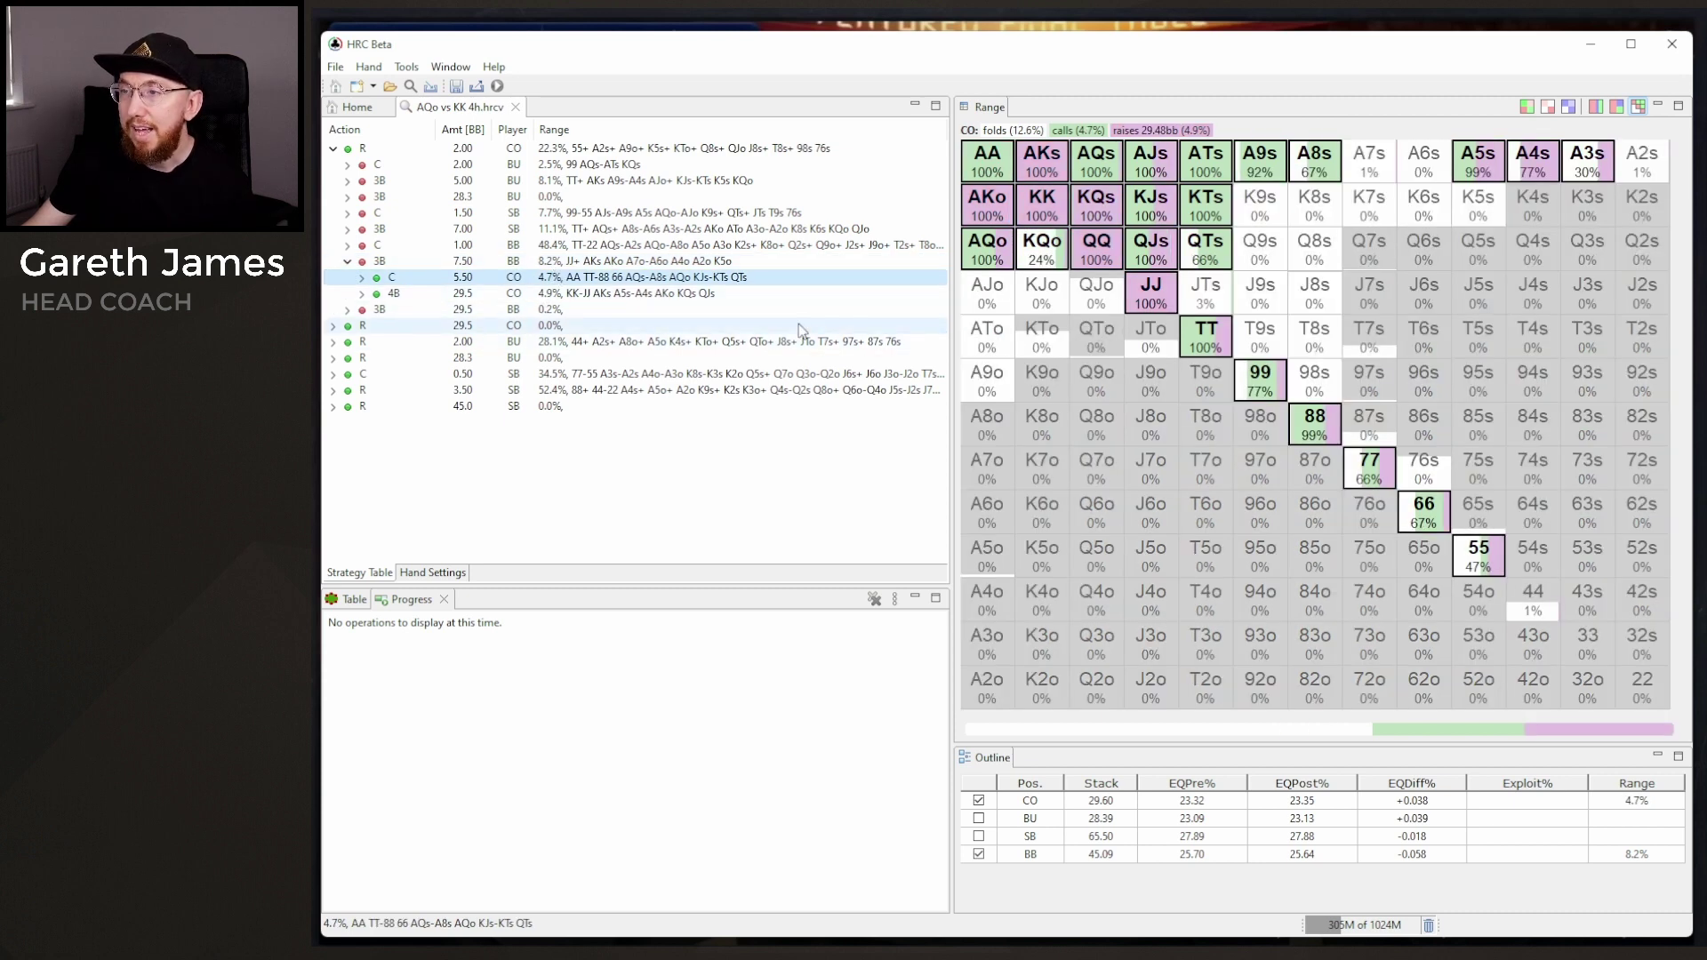
mouse_move(993, 264)
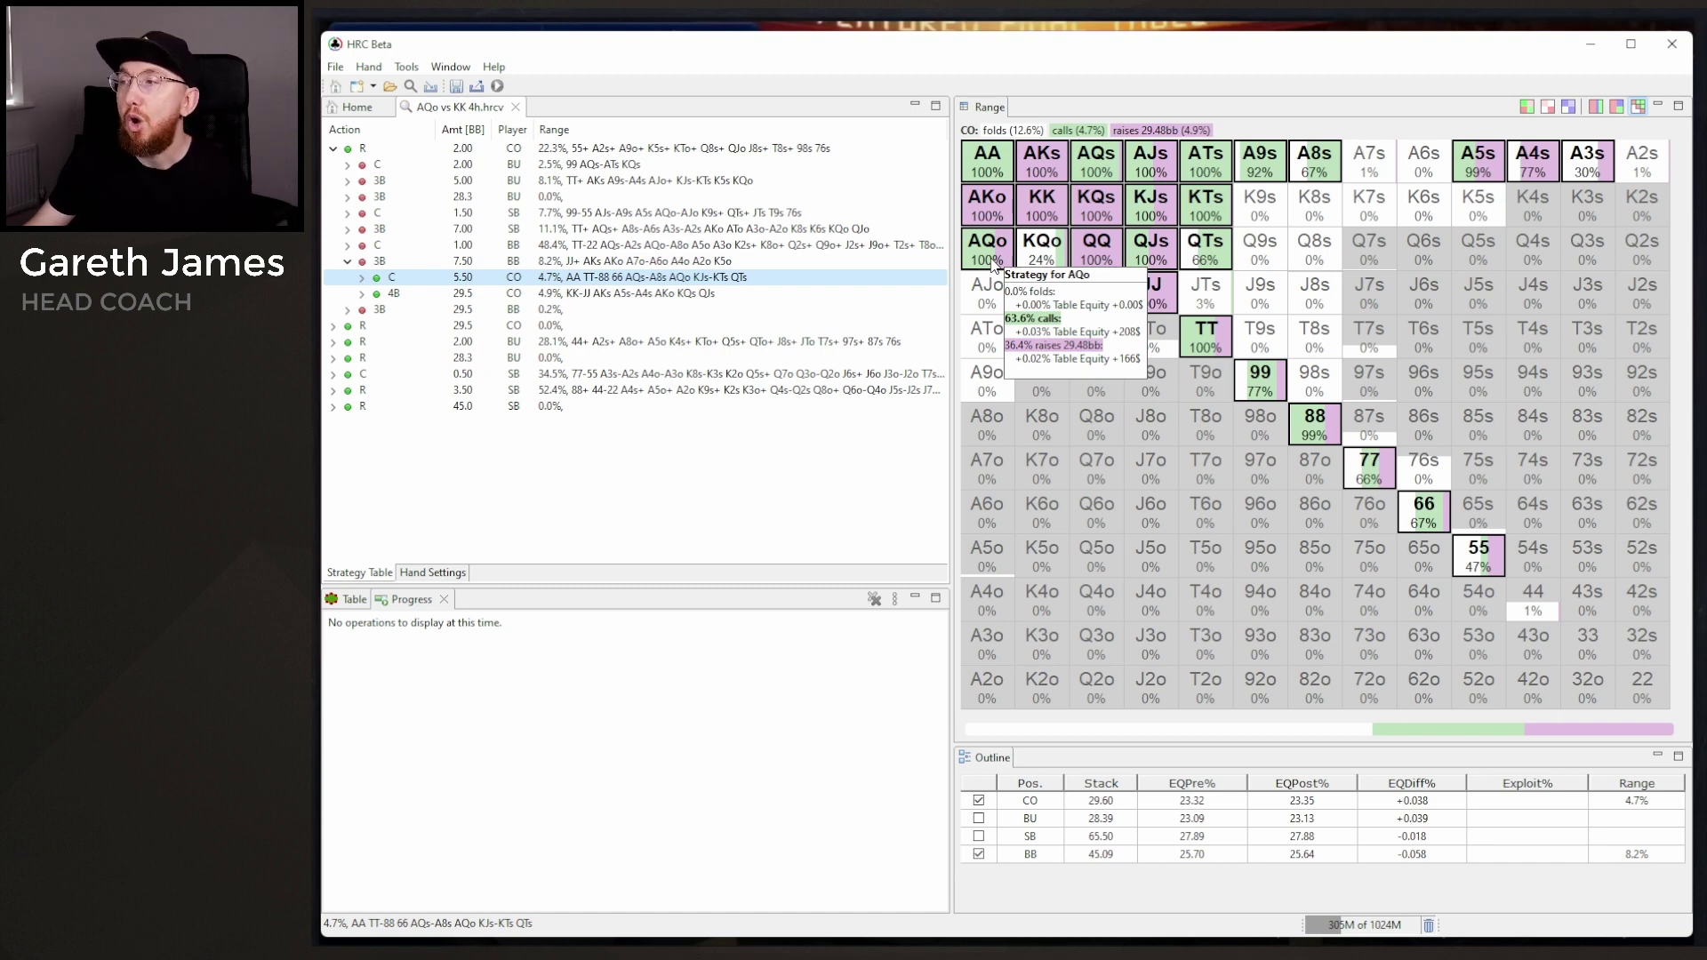
- Expand CO's 29.5bb 4-bet against BB's 3-bet and select BB's call
click(361, 293)
click(539, 308)
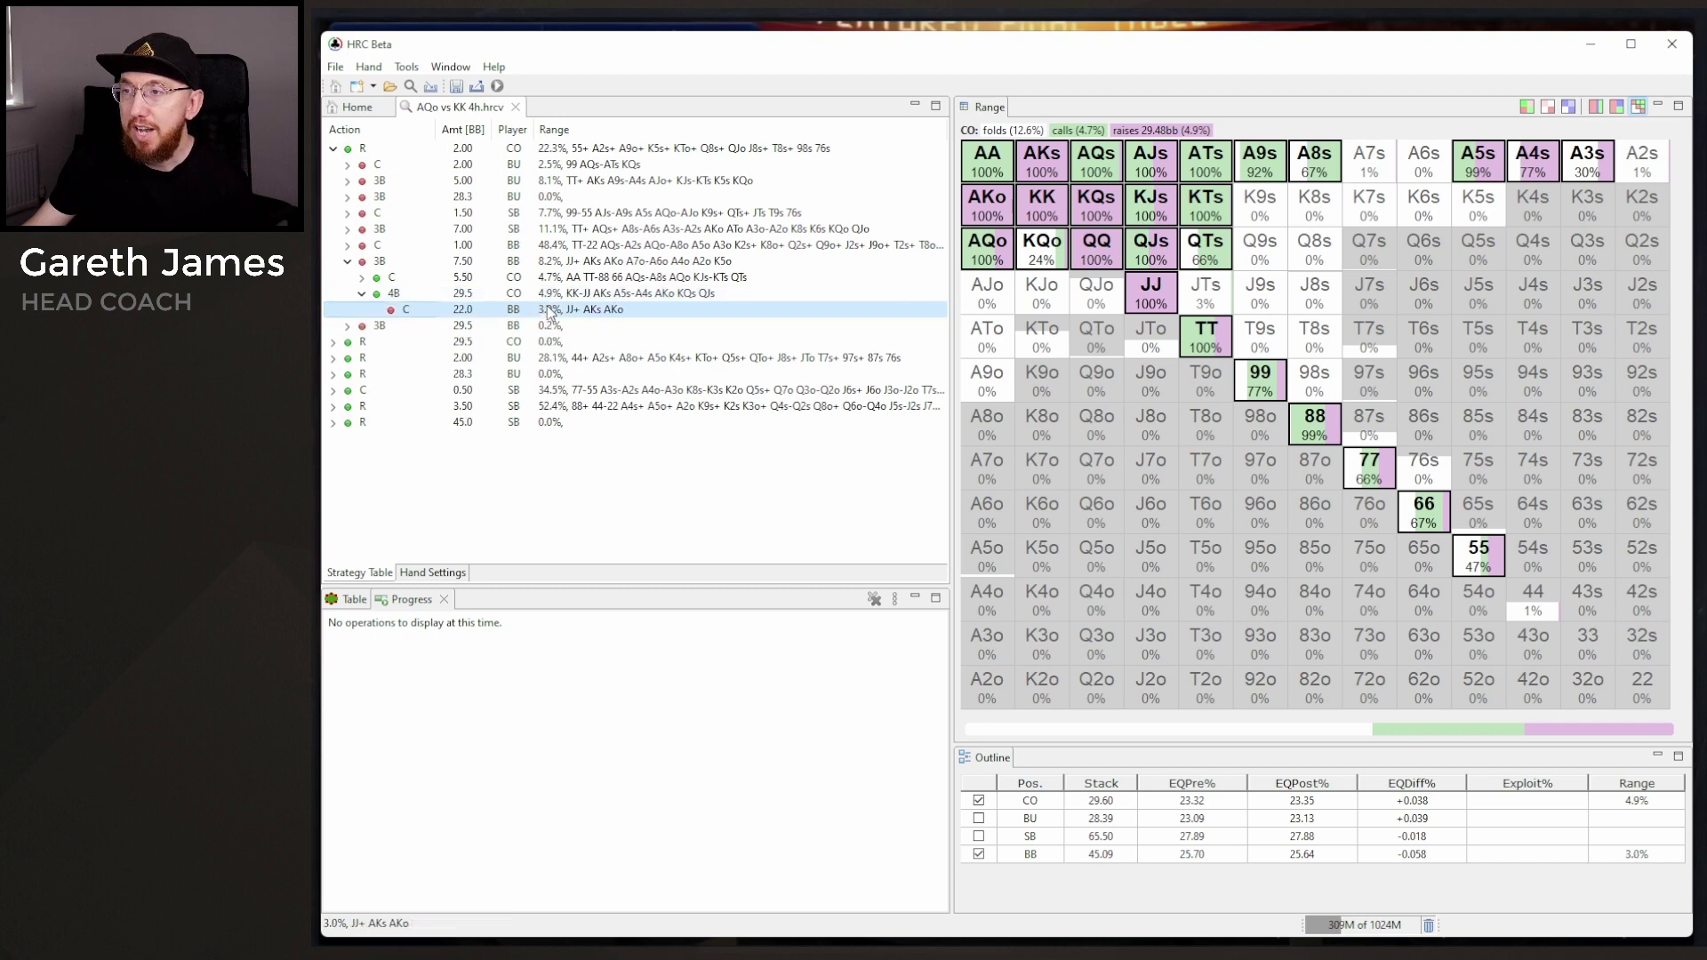
click(1042, 527)
- Inspect AQo in CO's 29.5bb 4-bet response and compare it with BB's calling range
click(494, 292)
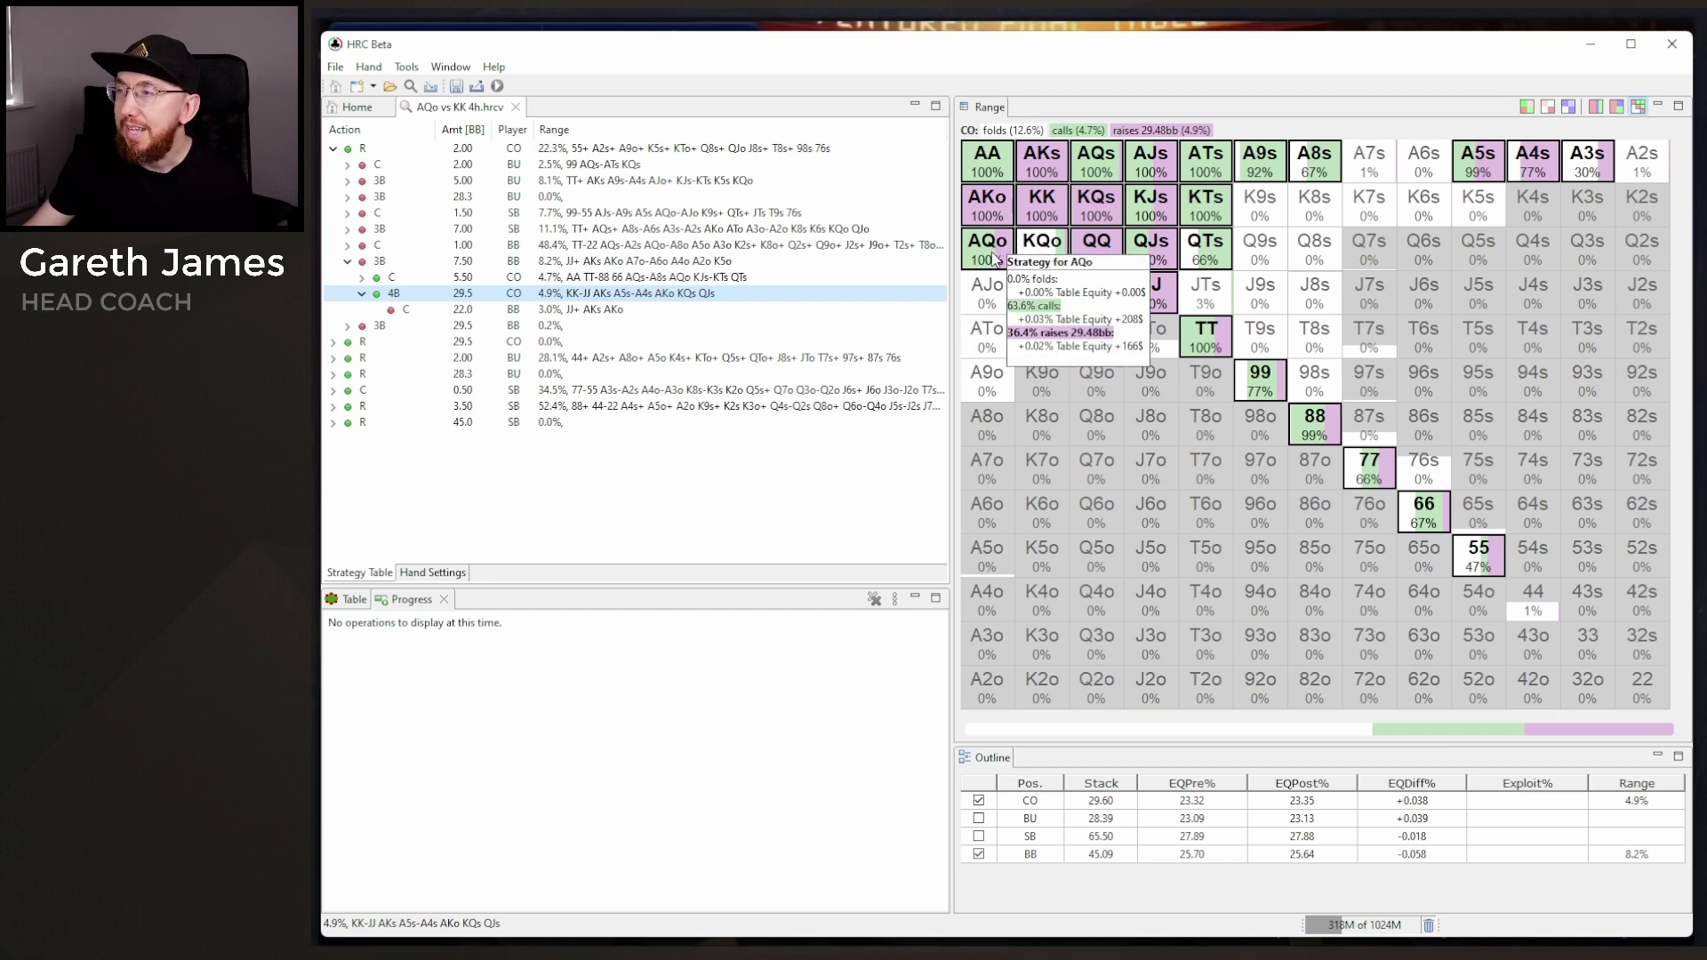
mouse_move(620, 318)
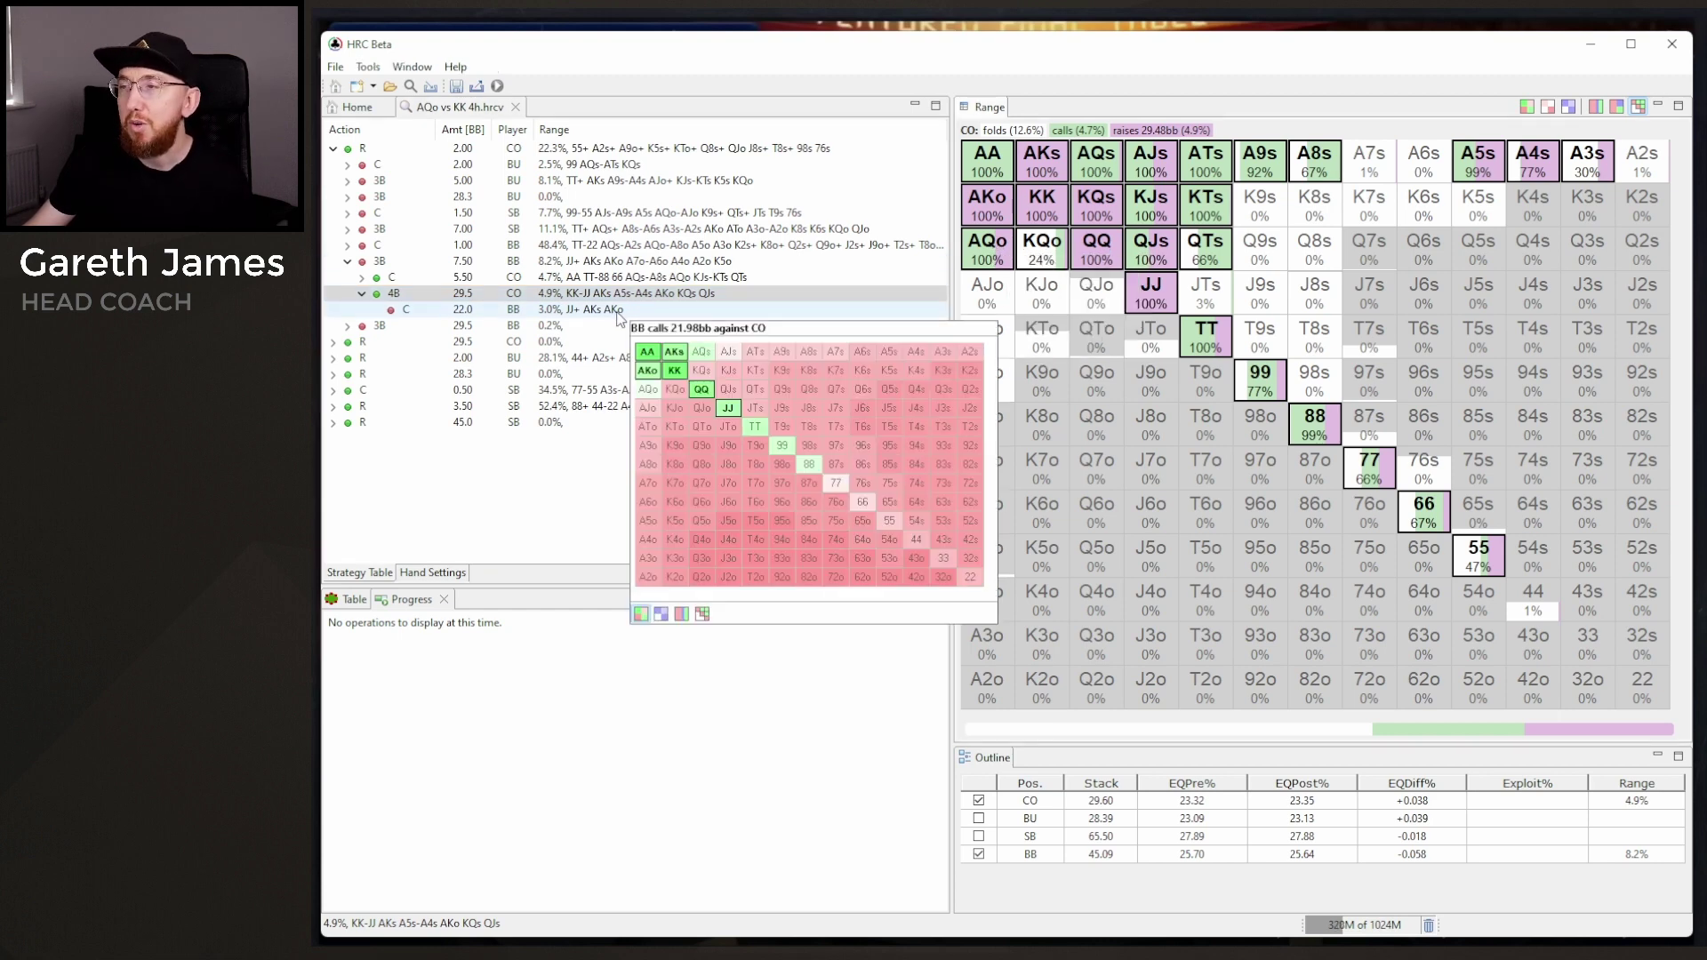
click(618, 311)
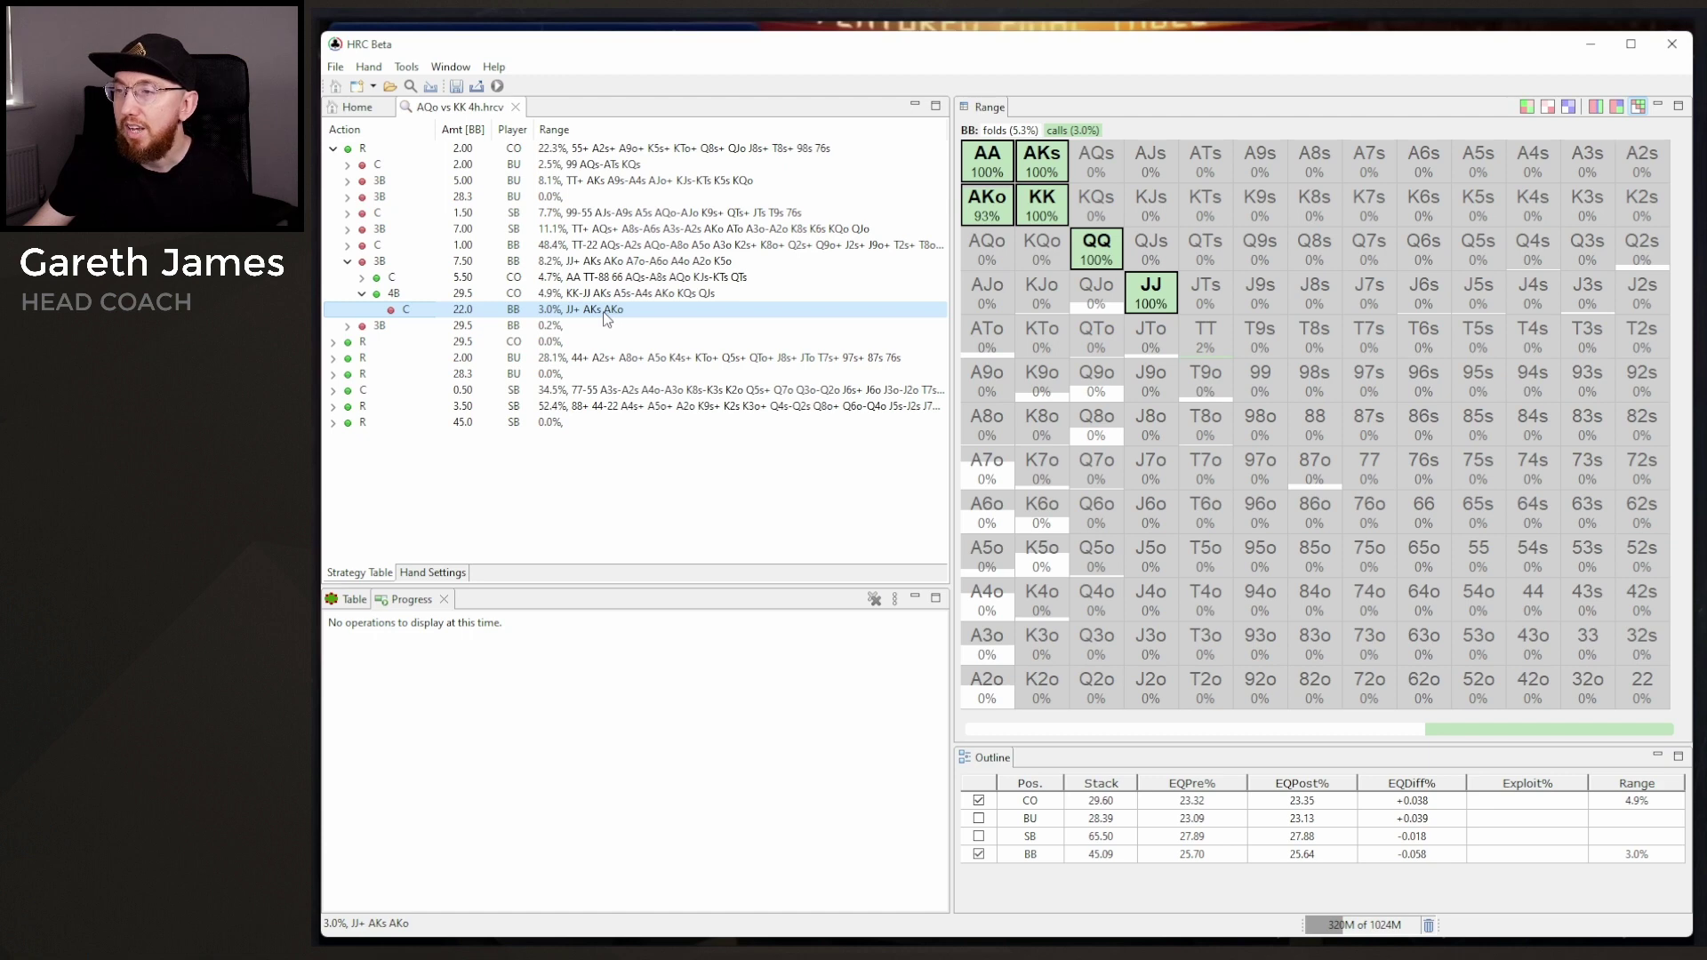
mouse_move(606, 318)
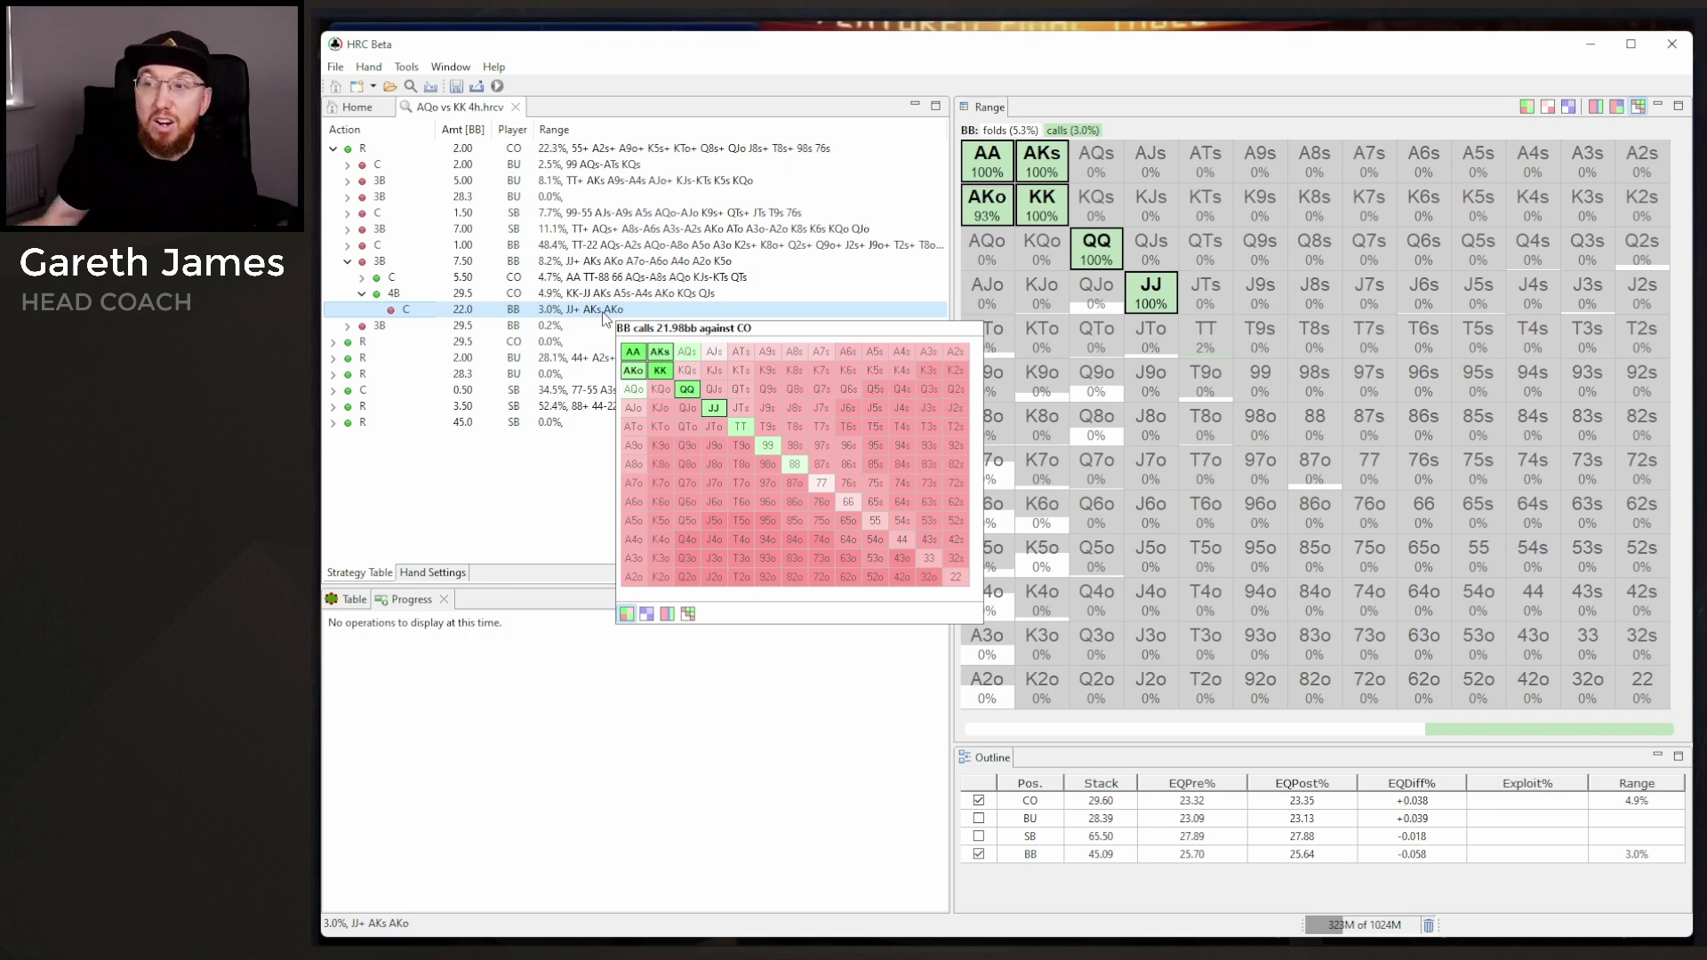
- Go back up the strategy tree to BB's 7.50bb 3-bet range and examine its offsuit hands
key(Up)
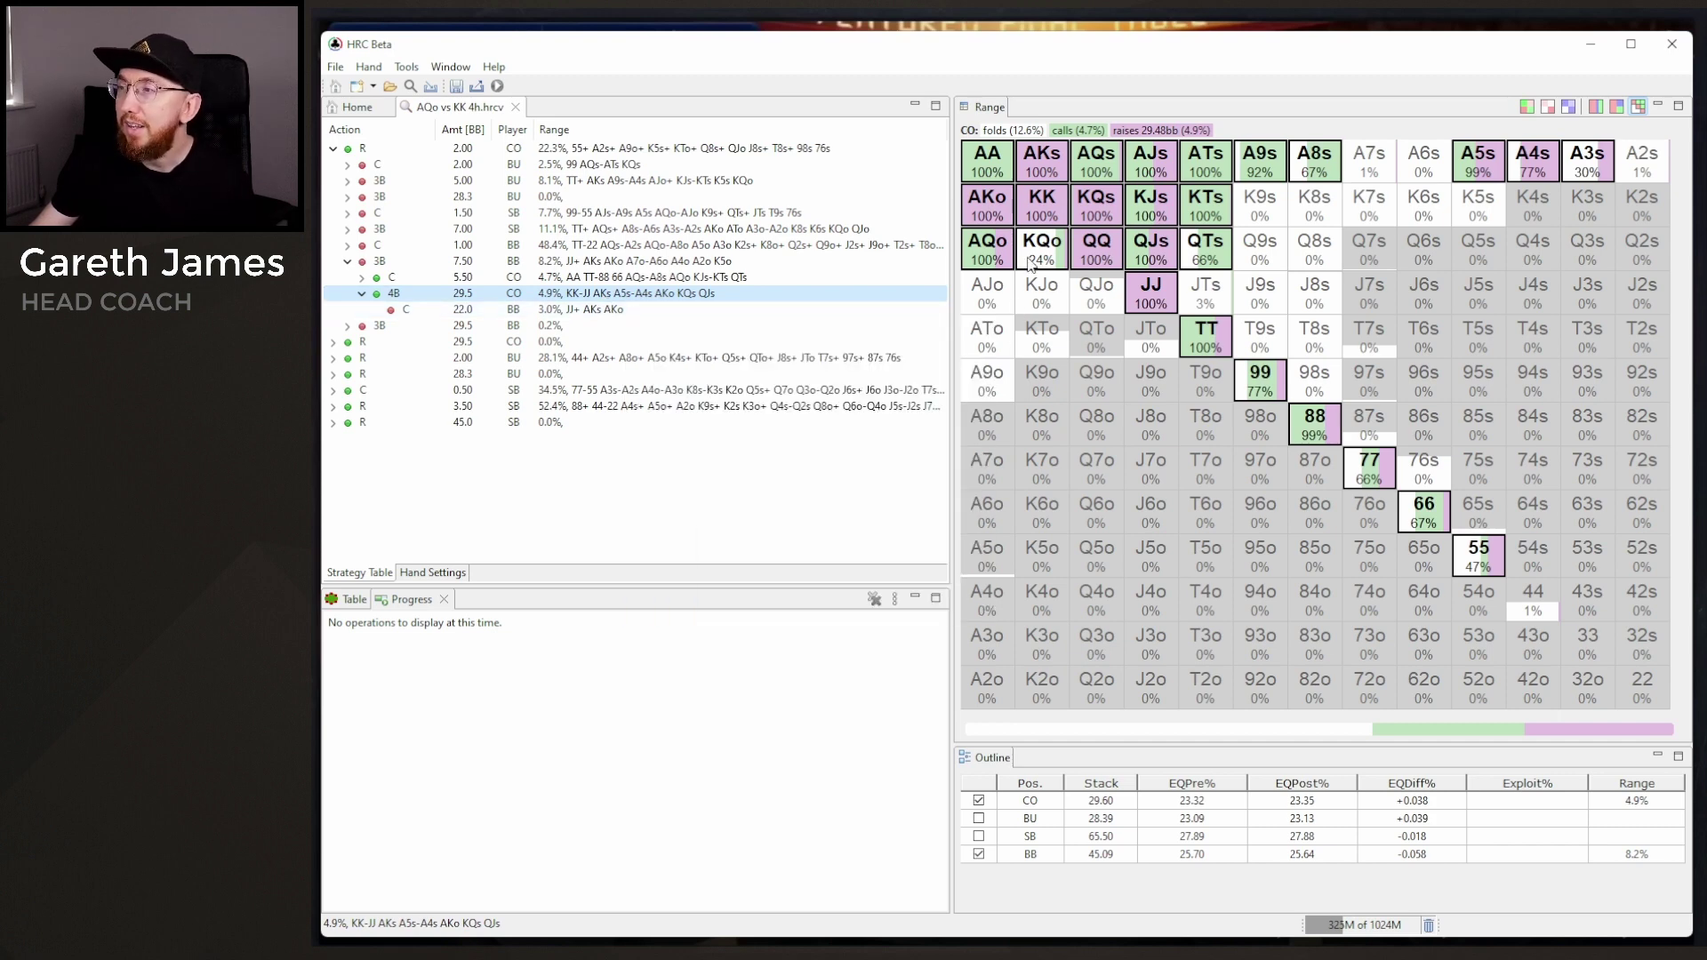
key(Up)
key(Up)
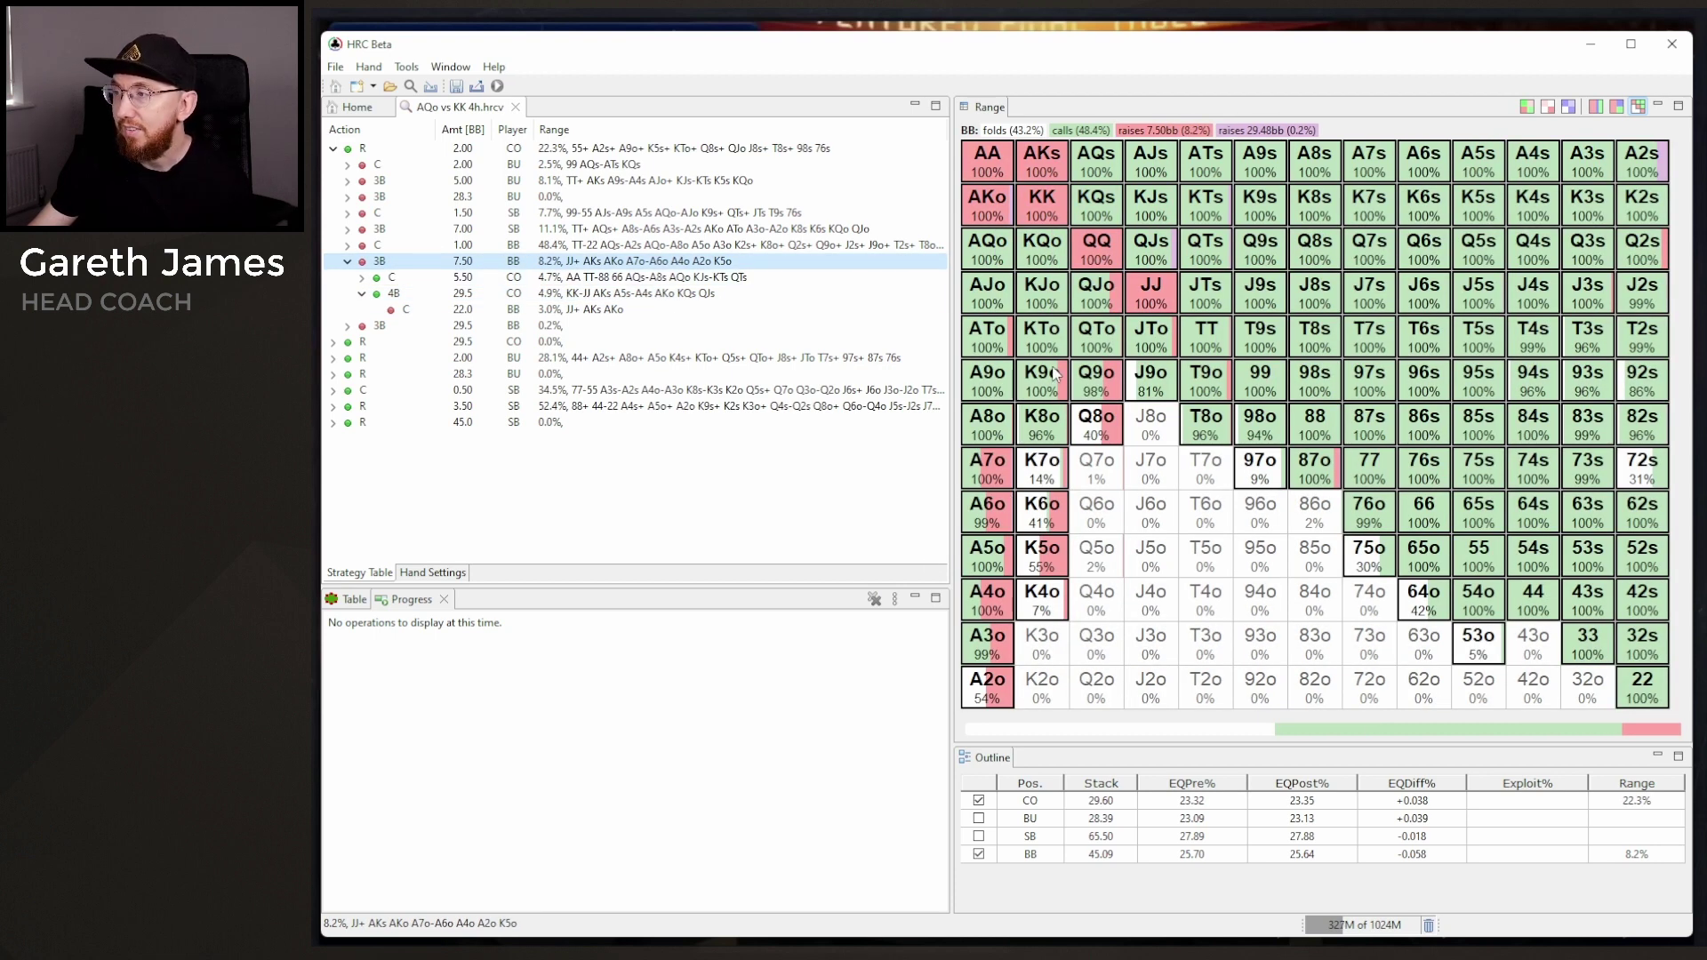
click(1113, 372)
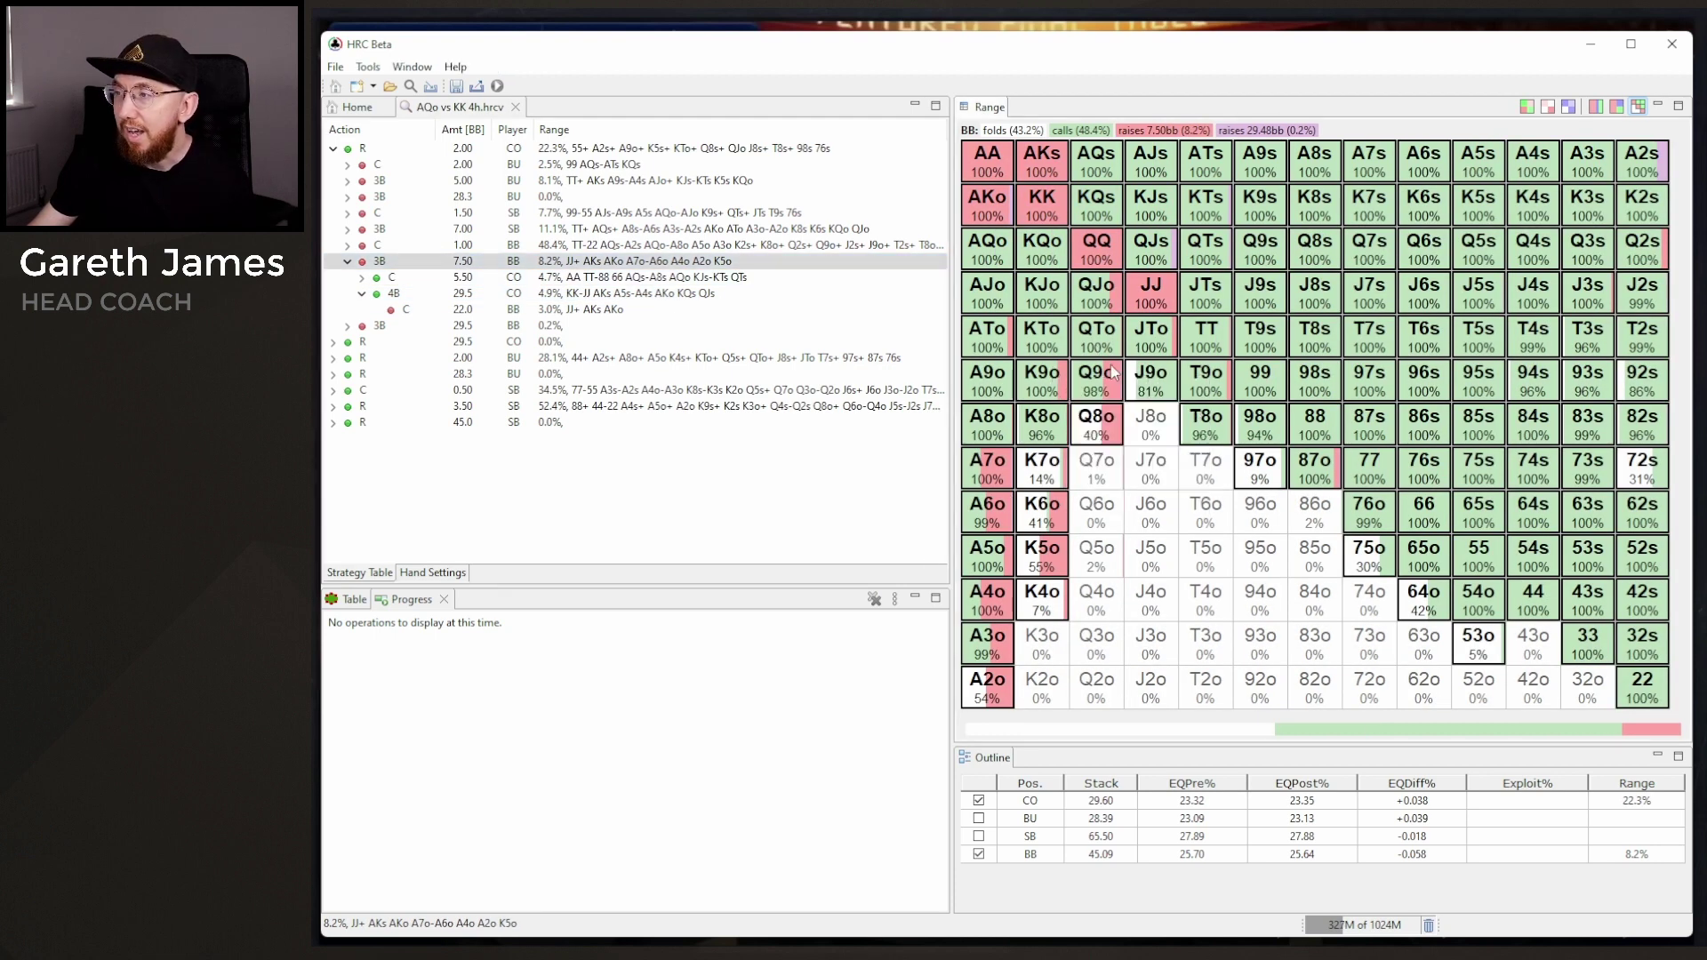
- Review CO's 29.5bb 4-bet range, display BB's calling range against it and inspect the A7o strategy
click(601, 292)
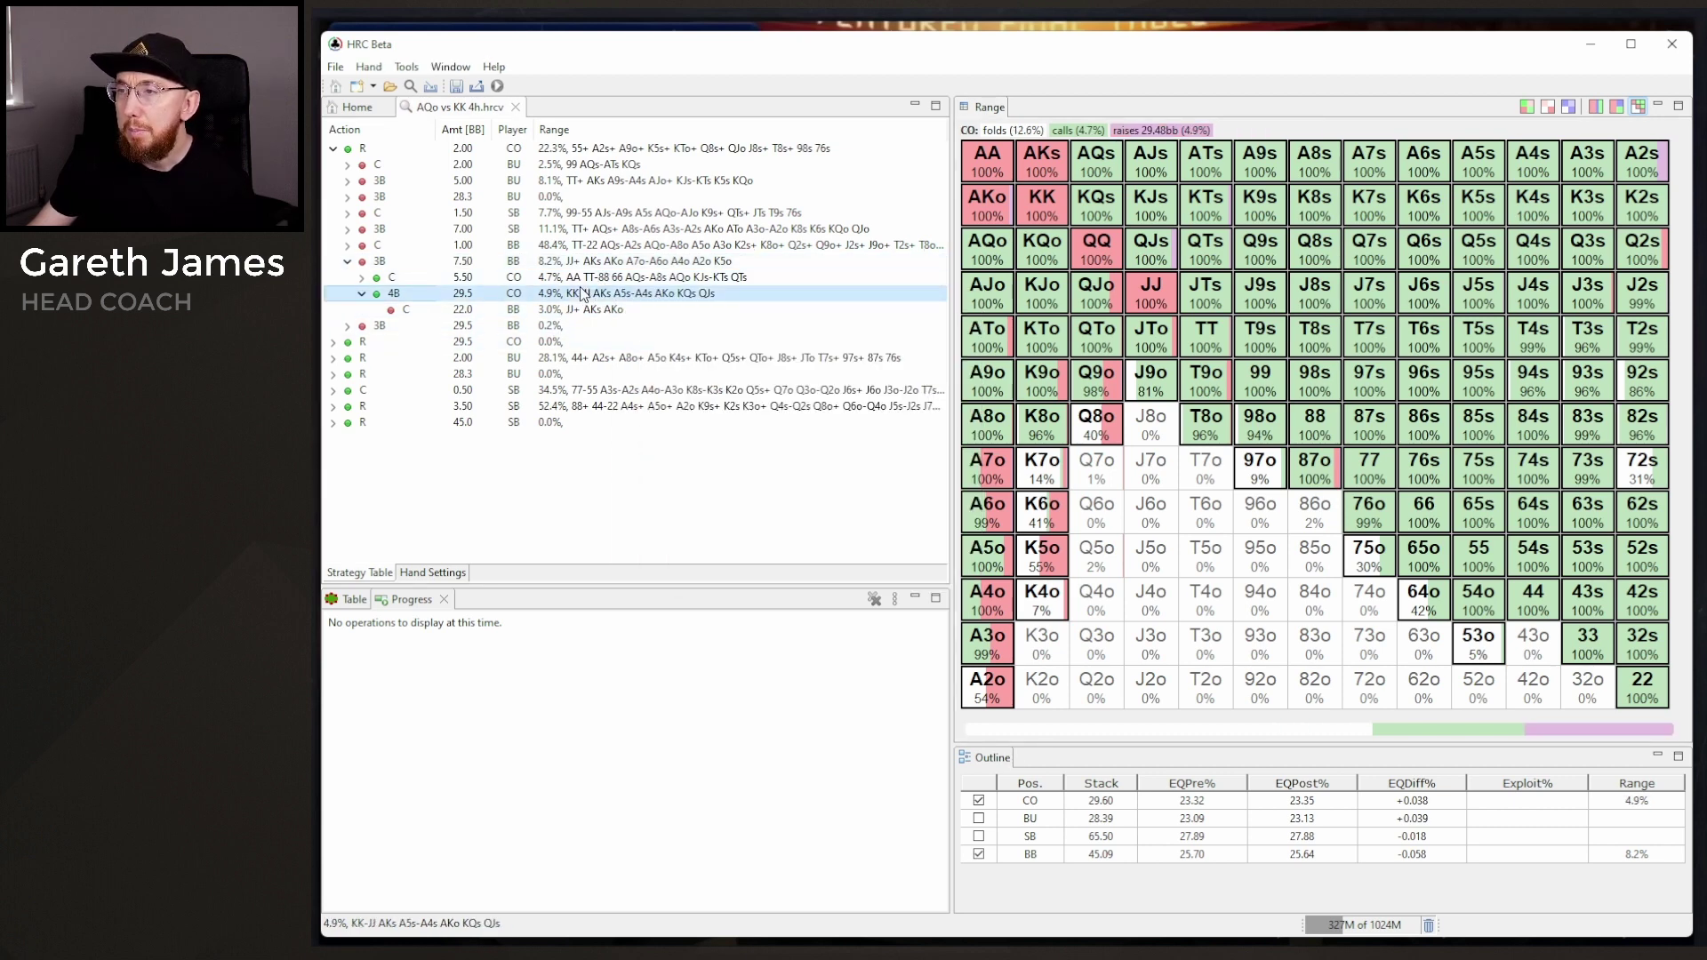
click(1147, 176)
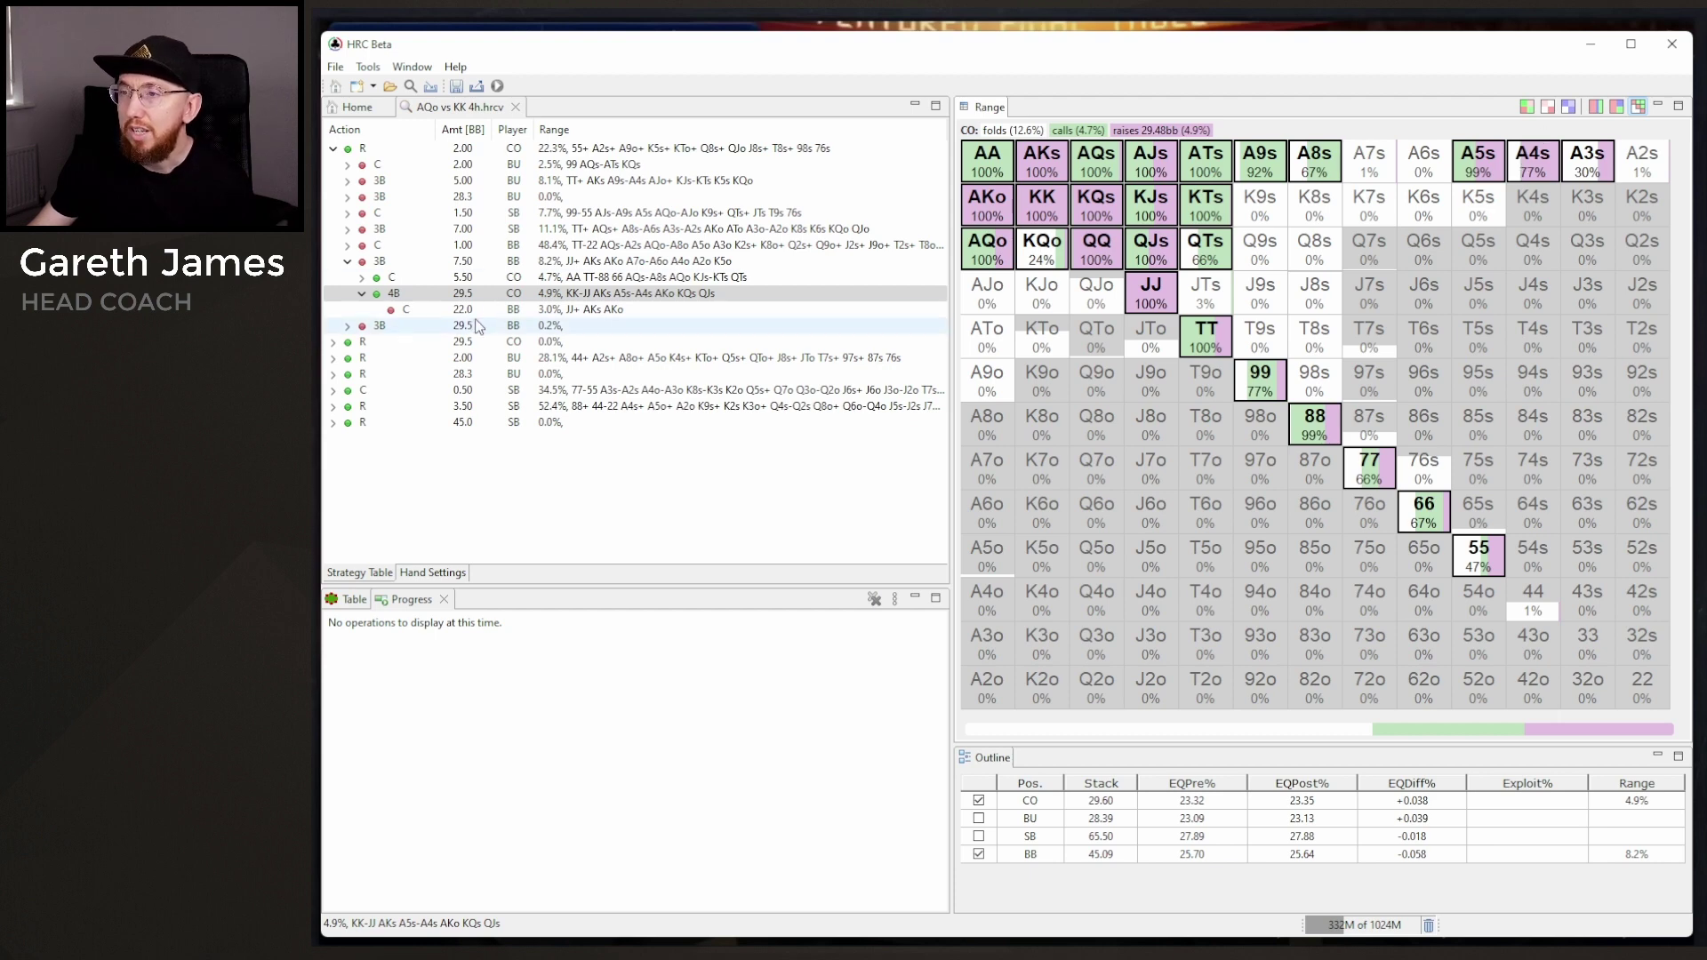
click(622, 309)
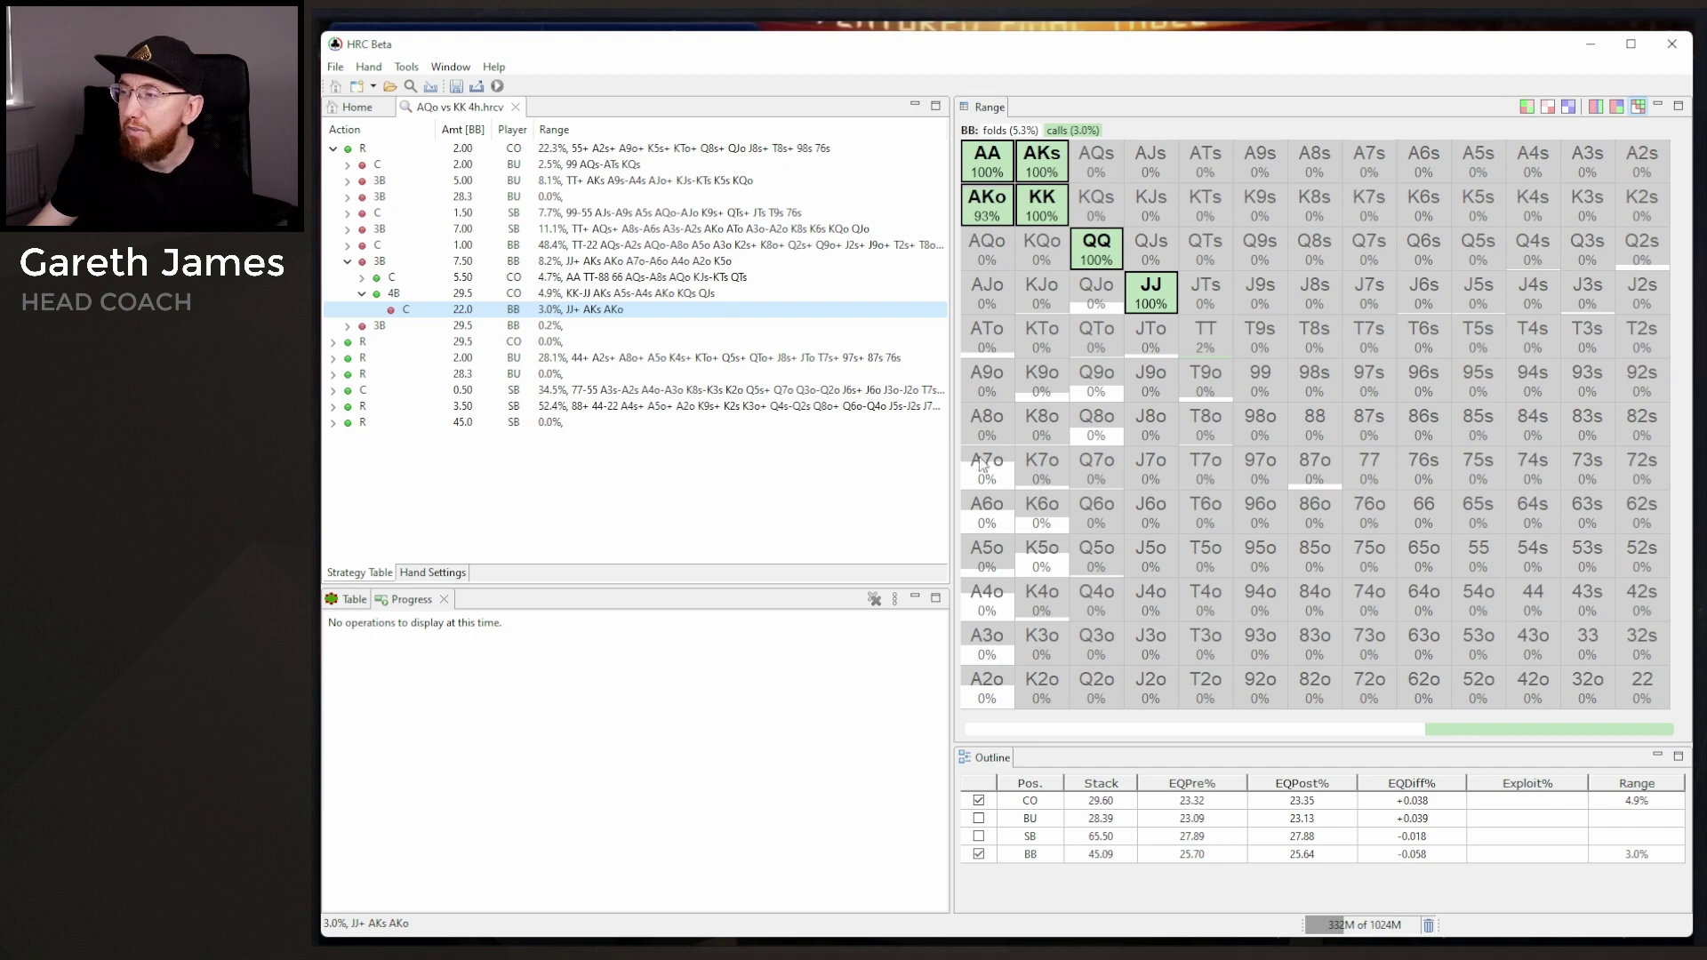
mouse_move(999, 481)
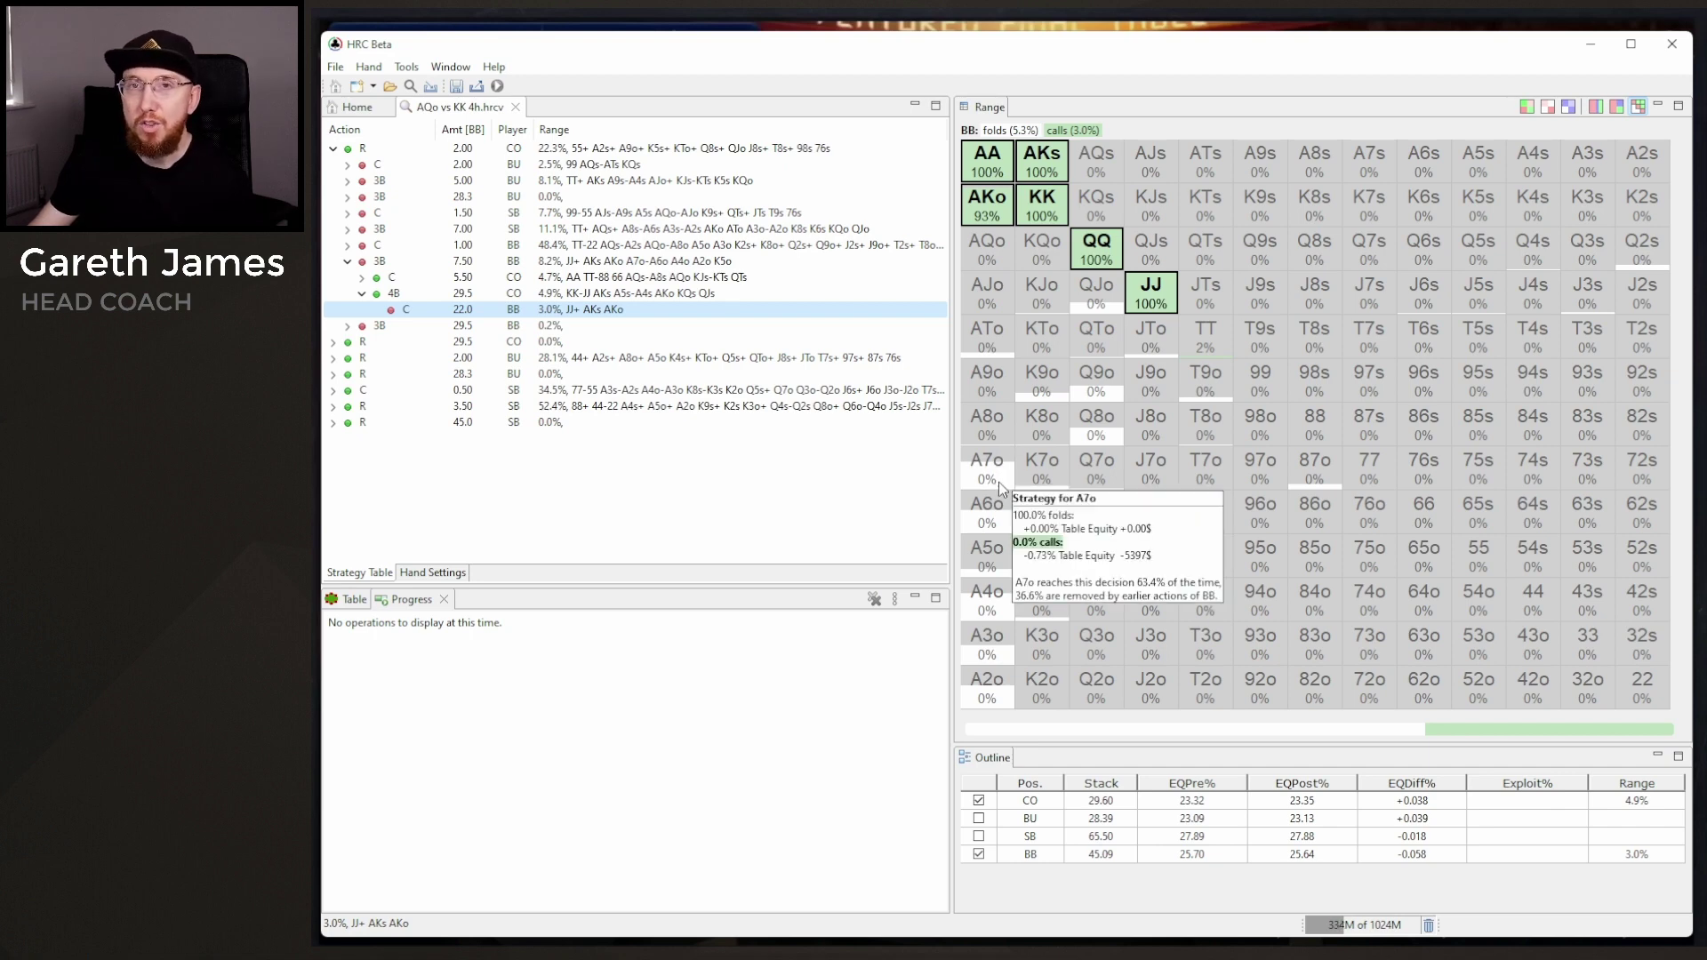
- Revisit CO's 29.5bb 4-bet range, return to BB's calling range and inspect the strategy details for QQ
click(564, 294)
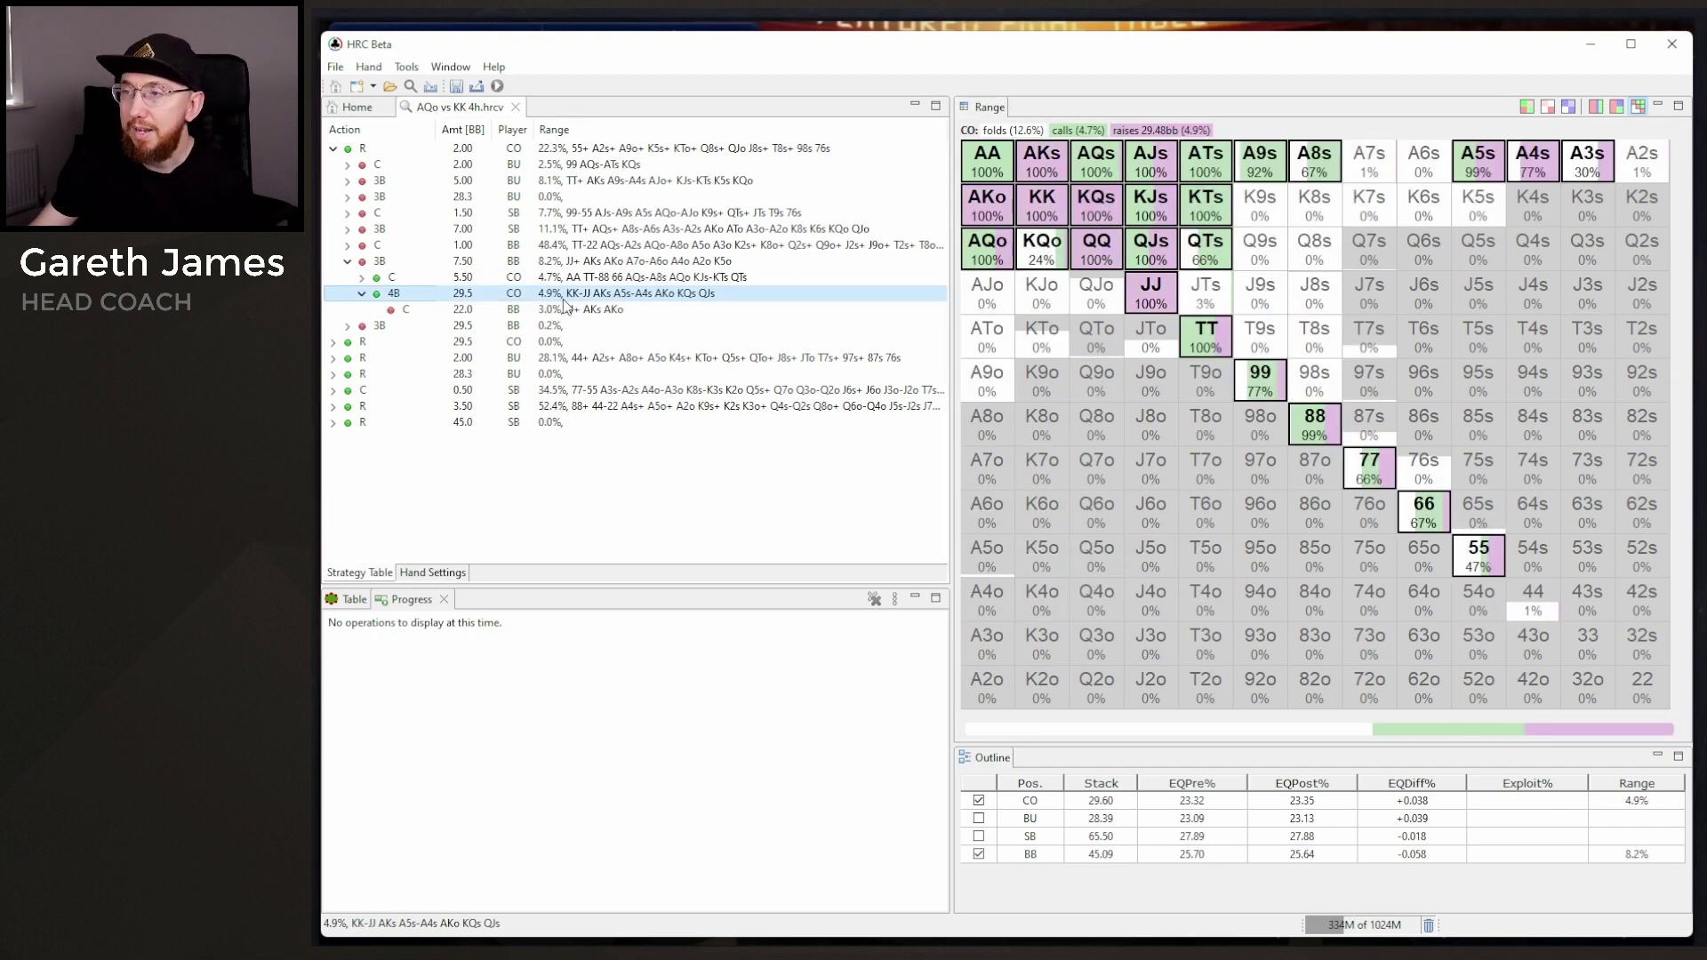
mouse_move(564, 299)
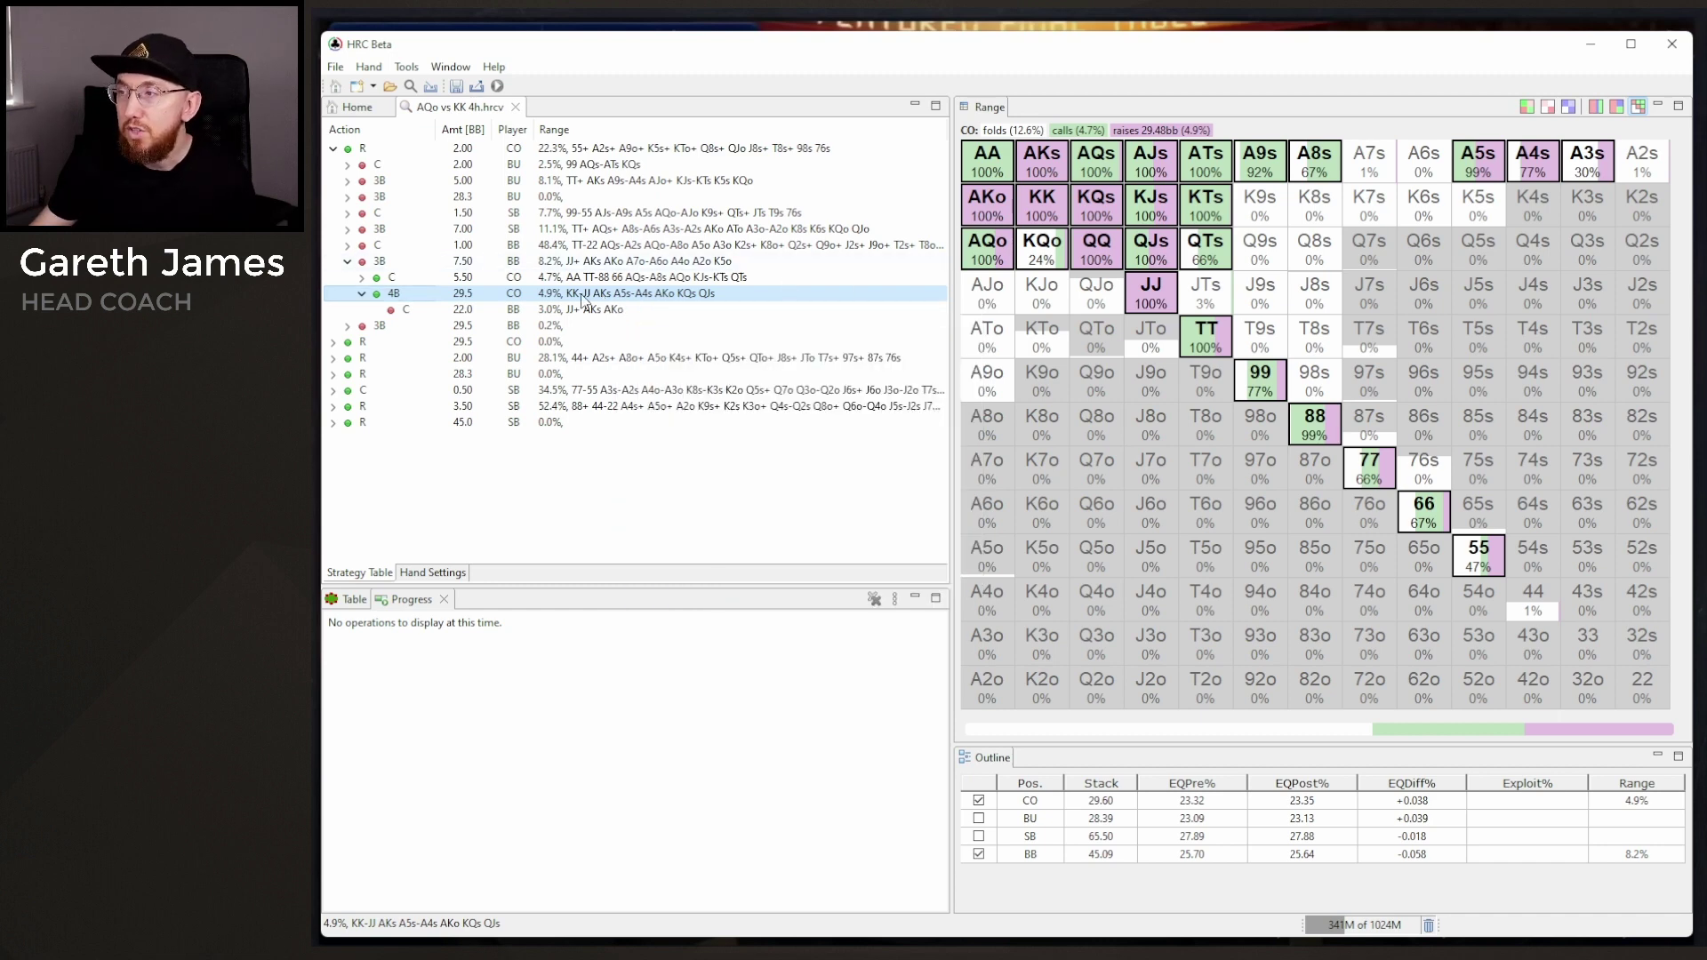
click(580, 309)
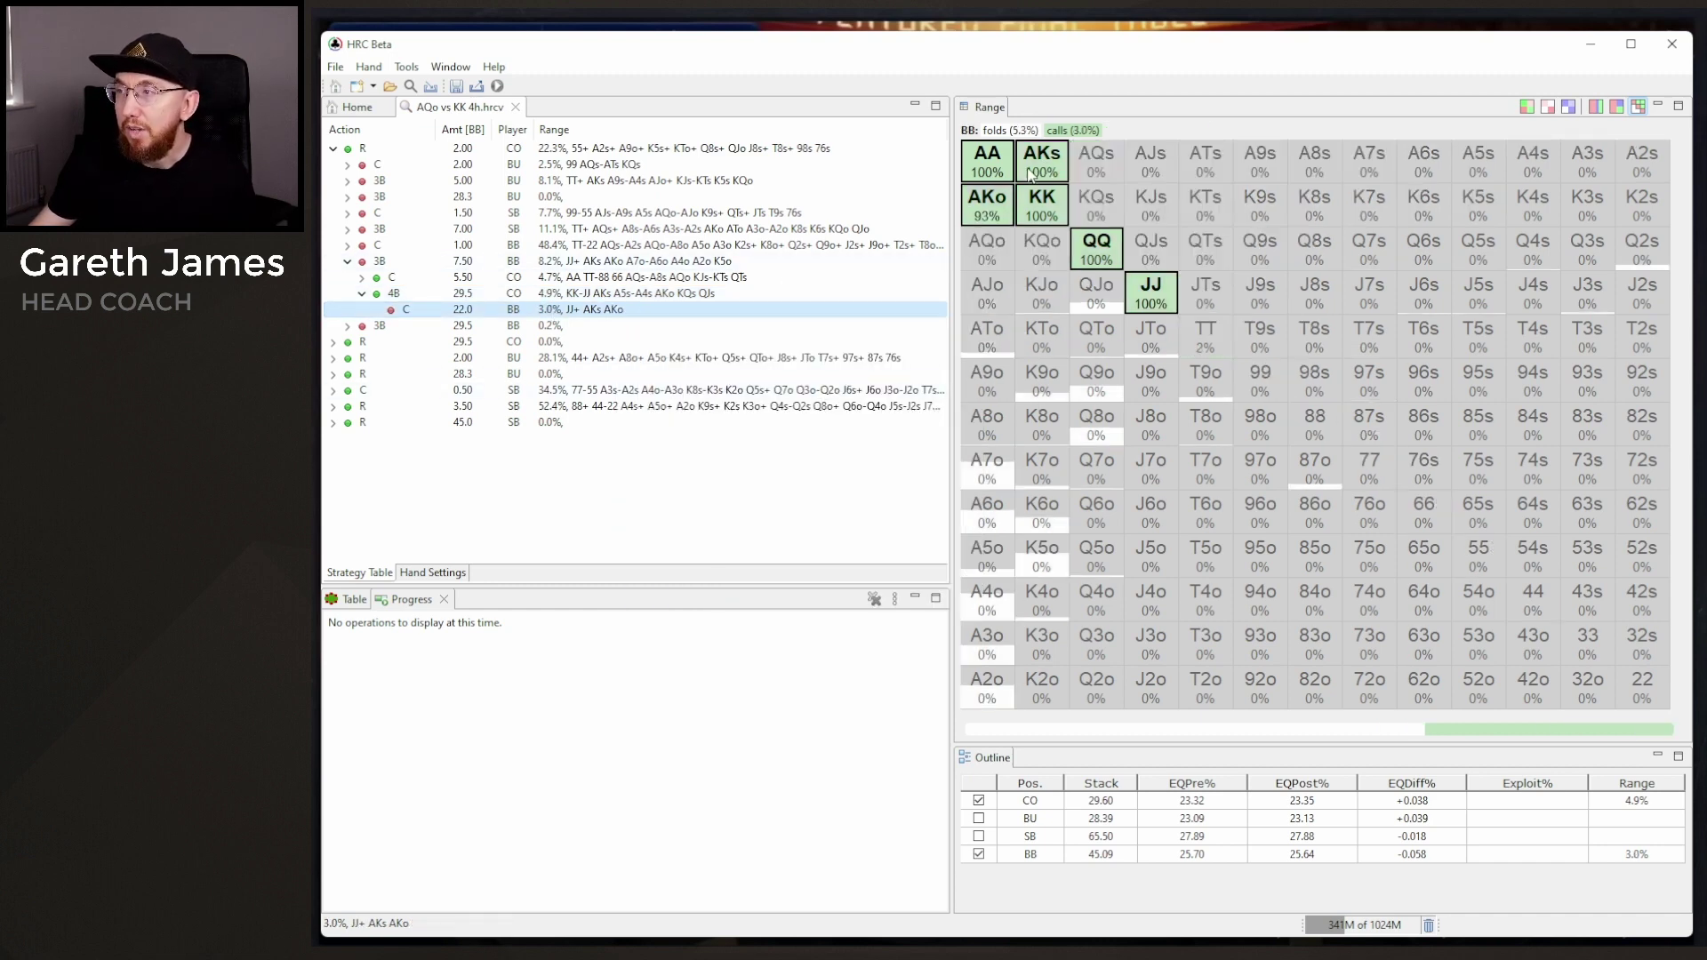
mouse_move(1100, 266)
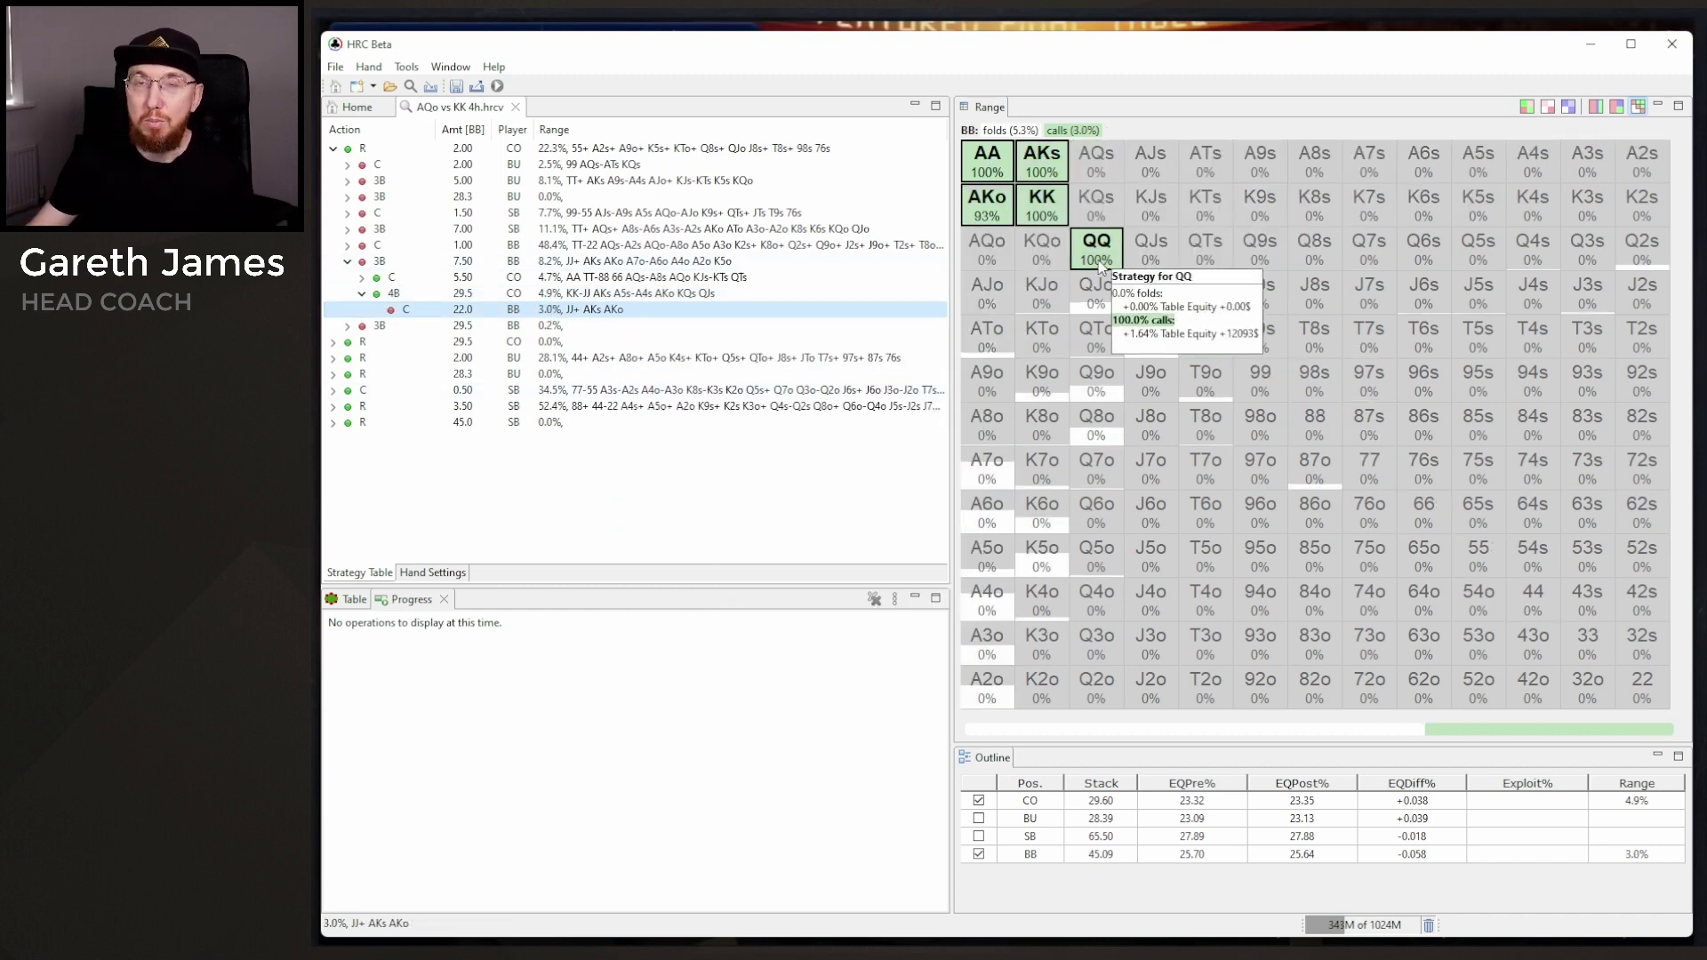